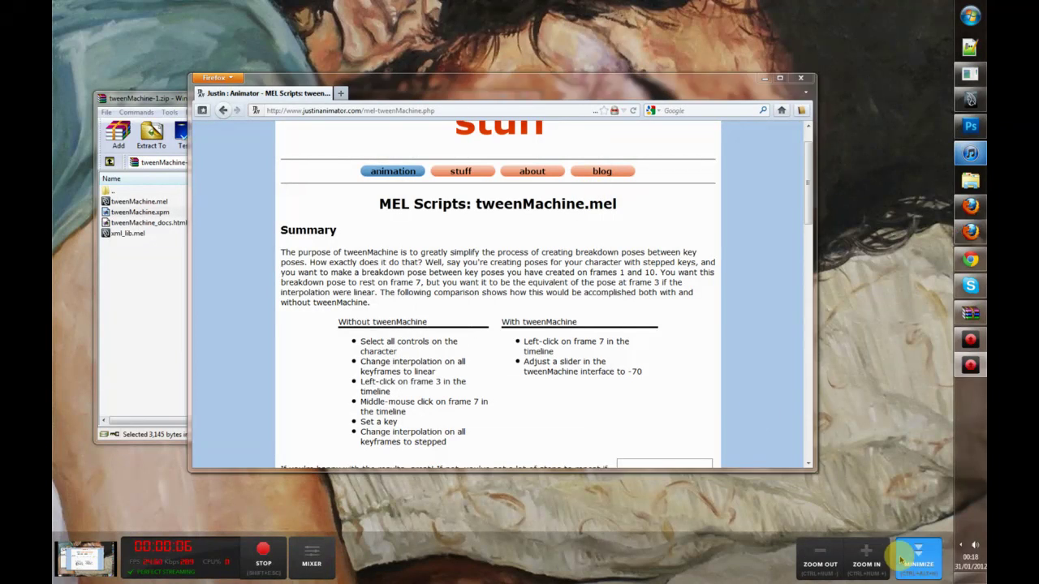
Bring the tweenMachine-1.zip archive's file list to the front beside the script page.
{"action": "left_click", "coordinate": [905, 560]}
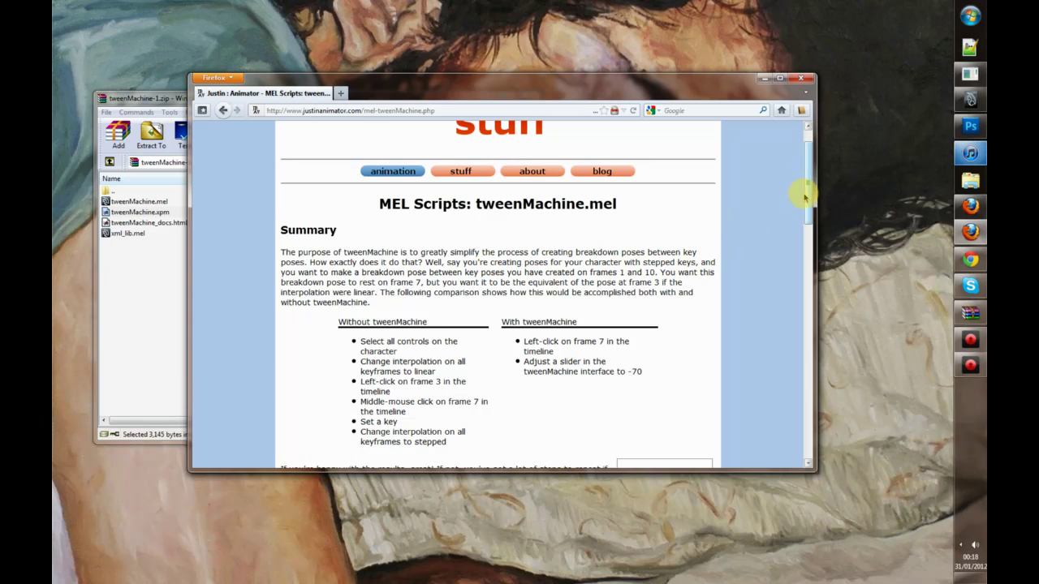
Arrange the archive window and open Documents > maya > 2012-x64 > scripts in Explorer.
{"action": "left_click", "coordinate": [156, 295]}
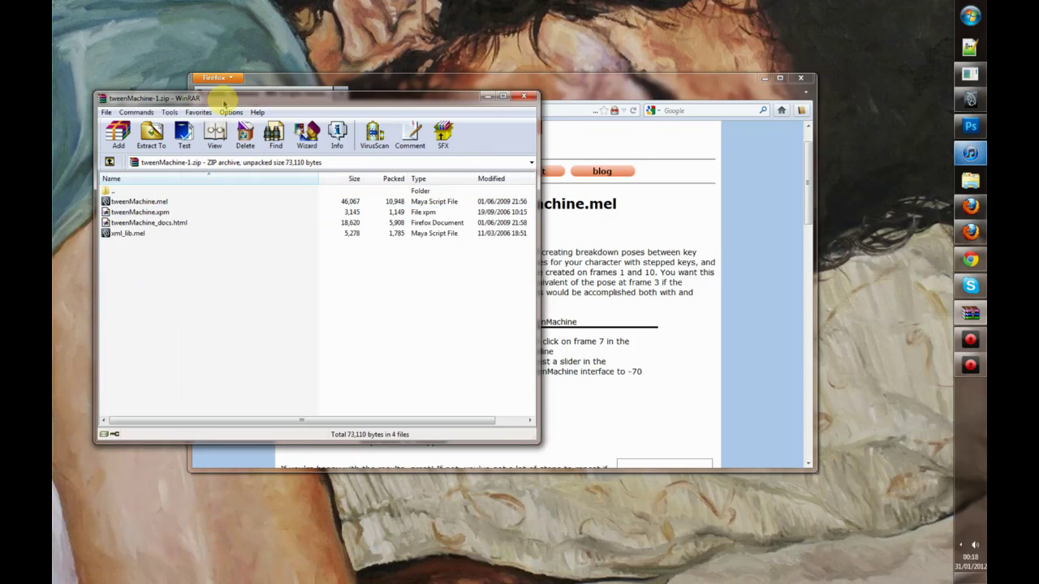
{"action": "left_click_drag", "start_coordinate": [224, 103], "coordinate": [247, 56]}
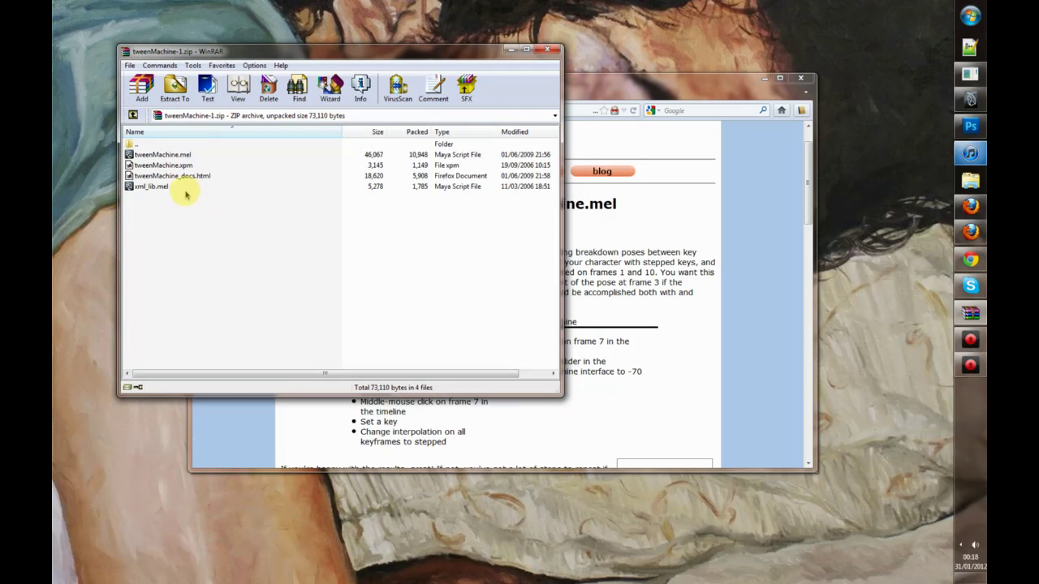
{"action": "left_click_drag", "start_coordinate": [186, 195], "coordinate": [299, 179]}
{"action": "left_click", "coordinate": [969, 180]}
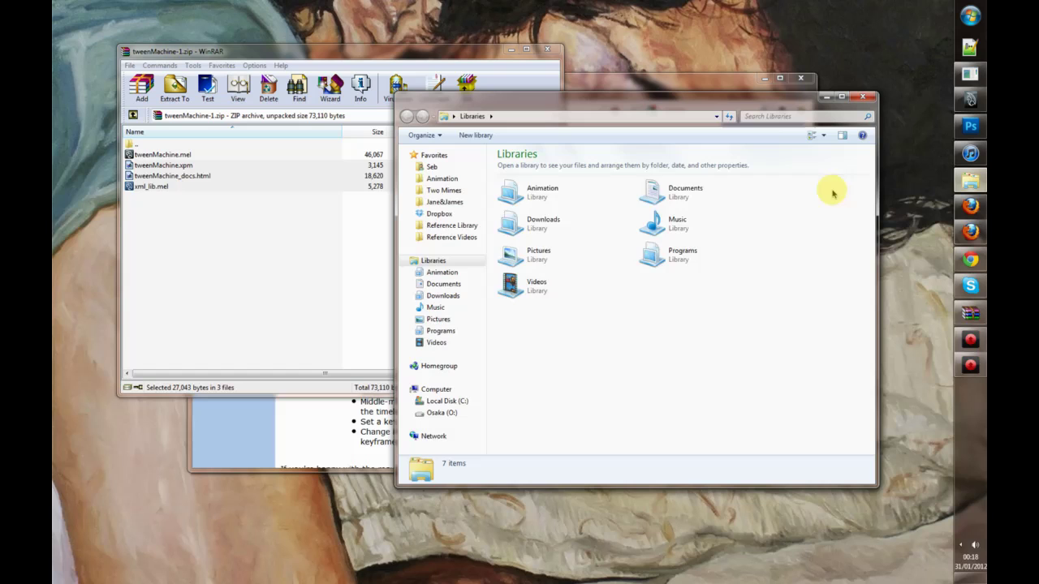
{"action": "double_click", "coordinate": [666, 197]}
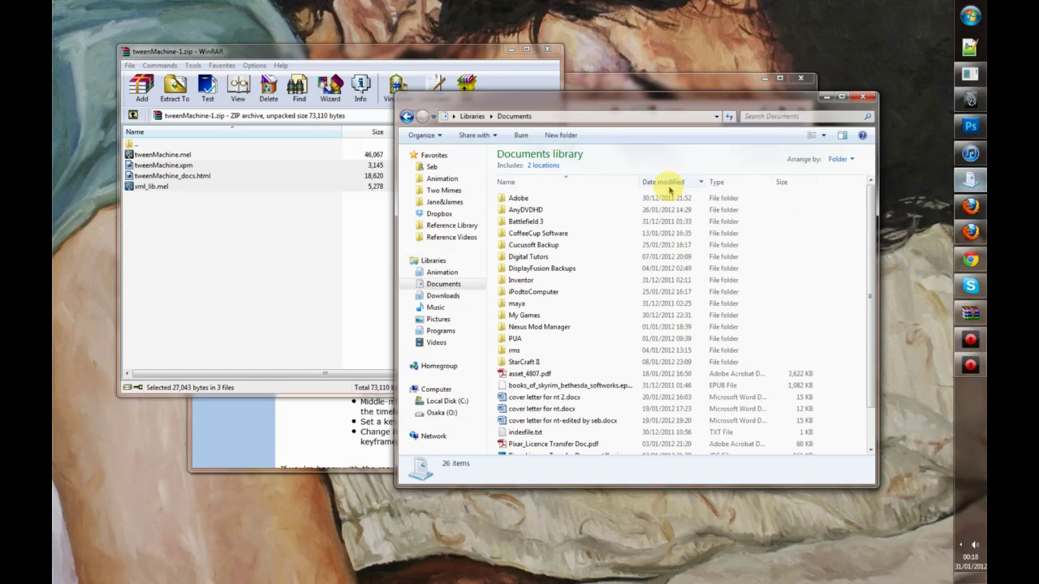
{"action": "double_click", "coordinate": [539, 303]}
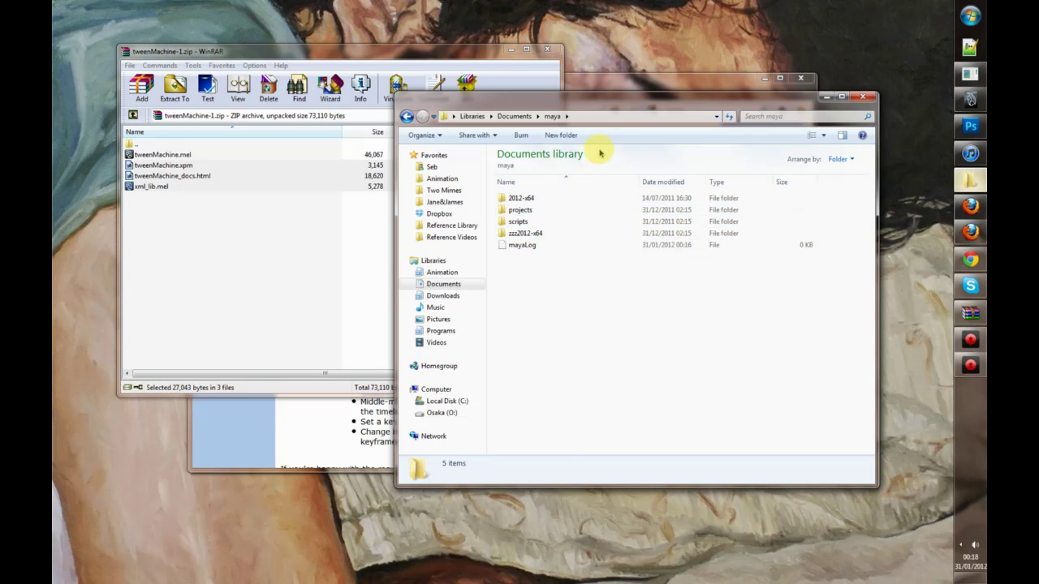
{"action": "double_click", "coordinate": [542, 202]}
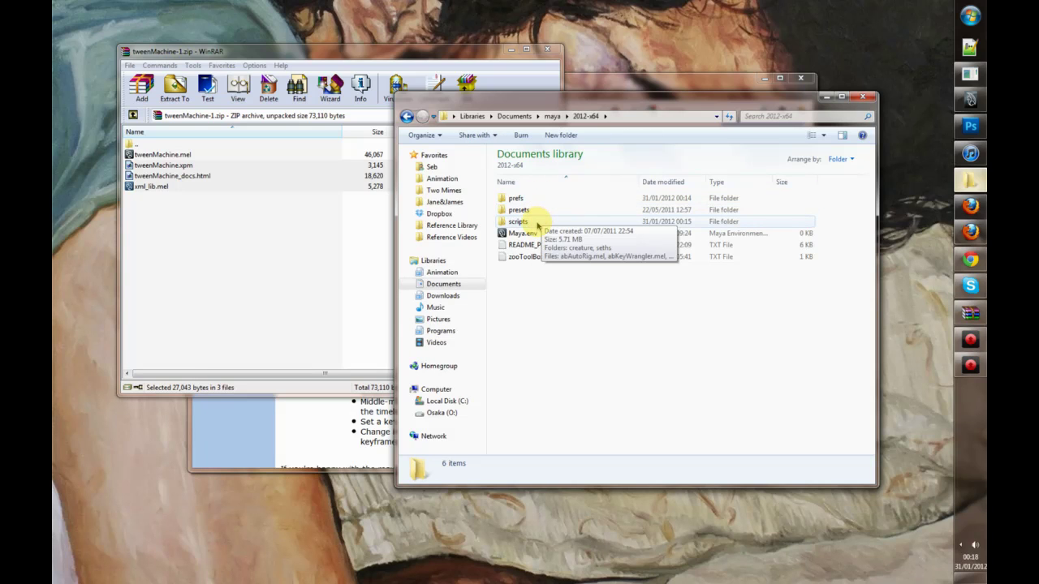
{"action": "double_click", "coordinate": [520, 223]}
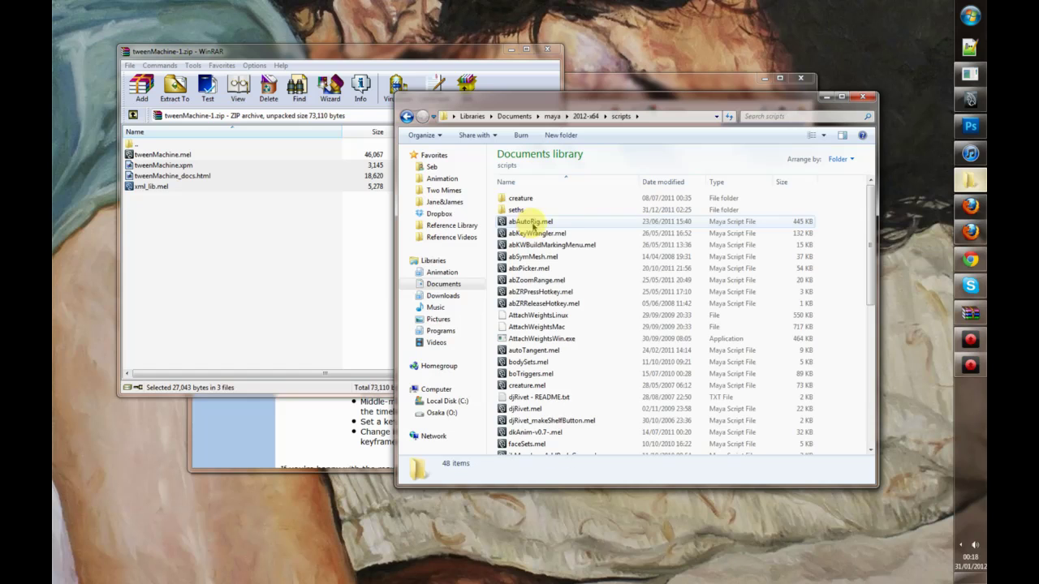
Move tweenMachine.mel and xml_lib.mel into the scripts folder, replacing the old tweenMachine.mel.
{"action": "left_click", "coordinate": [162, 154]}
{"action": "left_click", "coordinate": [162, 187], "text": "ctrl"}
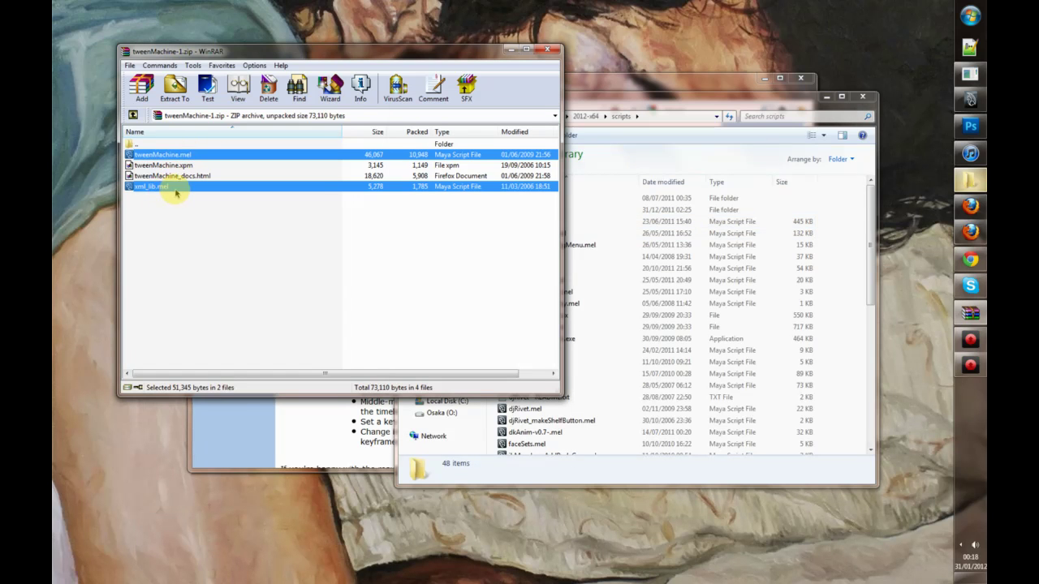
{"action": "left_click_drag", "start_coordinate": [162, 187], "coordinate": [698, 245]}
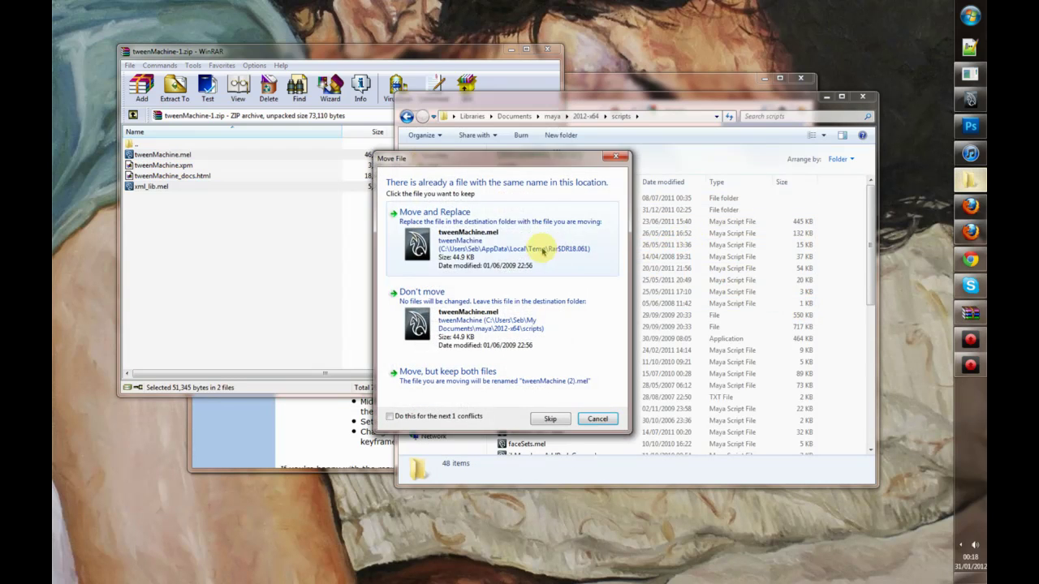
{"action": "left_click", "coordinate": [527, 235]}
Move tweenMachine.xpm into 2012-x64 prefs > icons, replacing the old copy, then switch to Maya.
{"action": "key", "text": "BackSpace"}
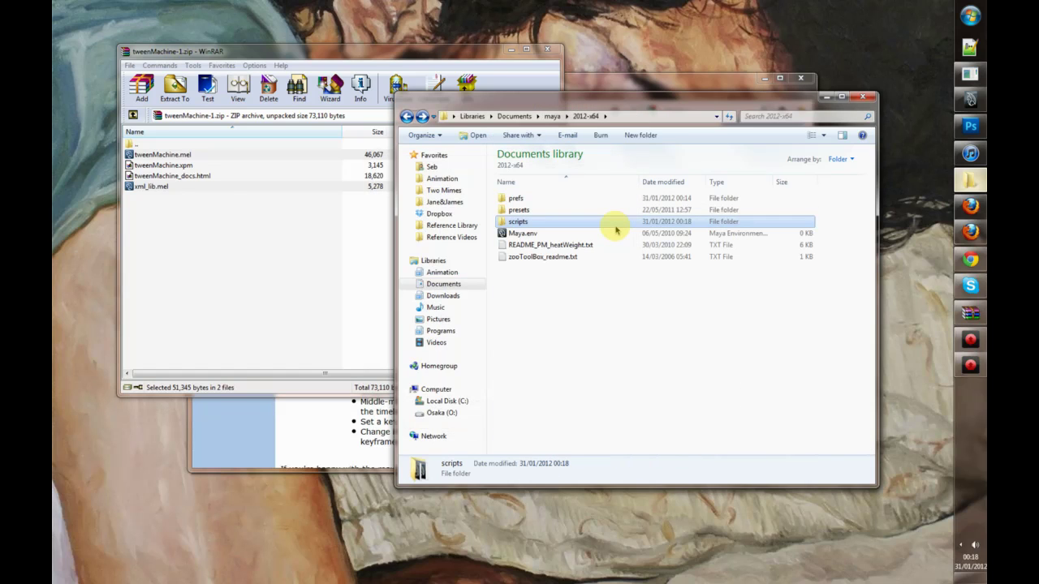
{"action": "double_click", "coordinate": [528, 198]}
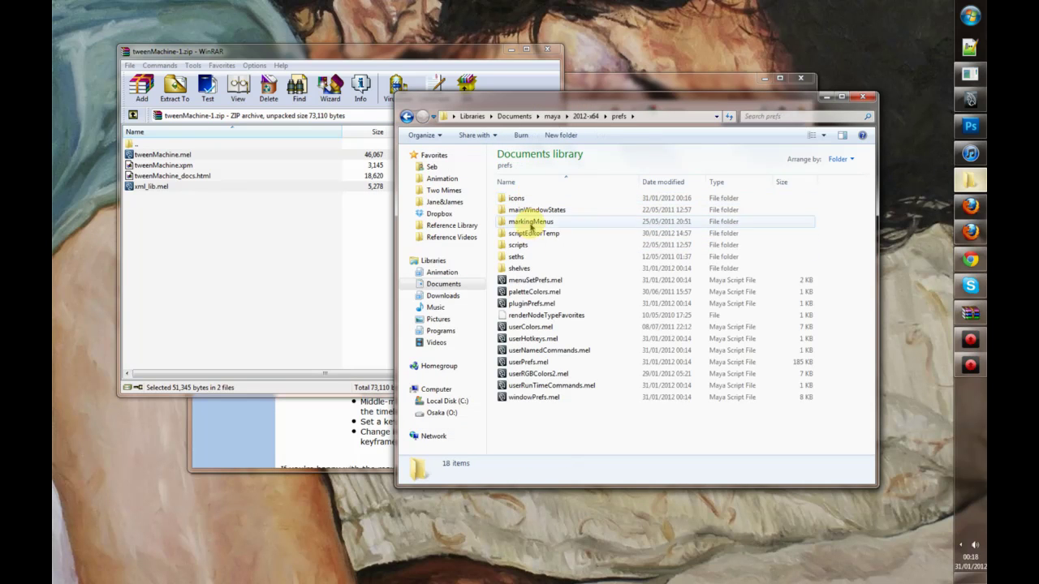
{"action": "double_click", "coordinate": [528, 198]}
{"action": "left_click_drag", "start_coordinate": [167, 165], "coordinate": [785, 307]}
{"action": "left_click", "coordinate": [487, 235]}
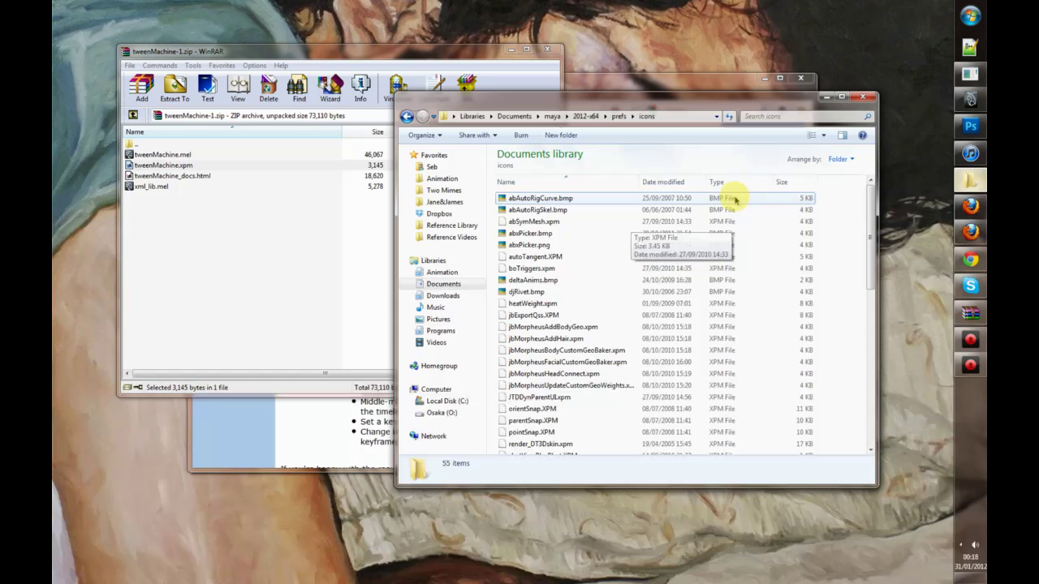
{"action": "left_click", "coordinate": [825, 99]}
{"action": "left_click", "coordinate": [969, 99]}
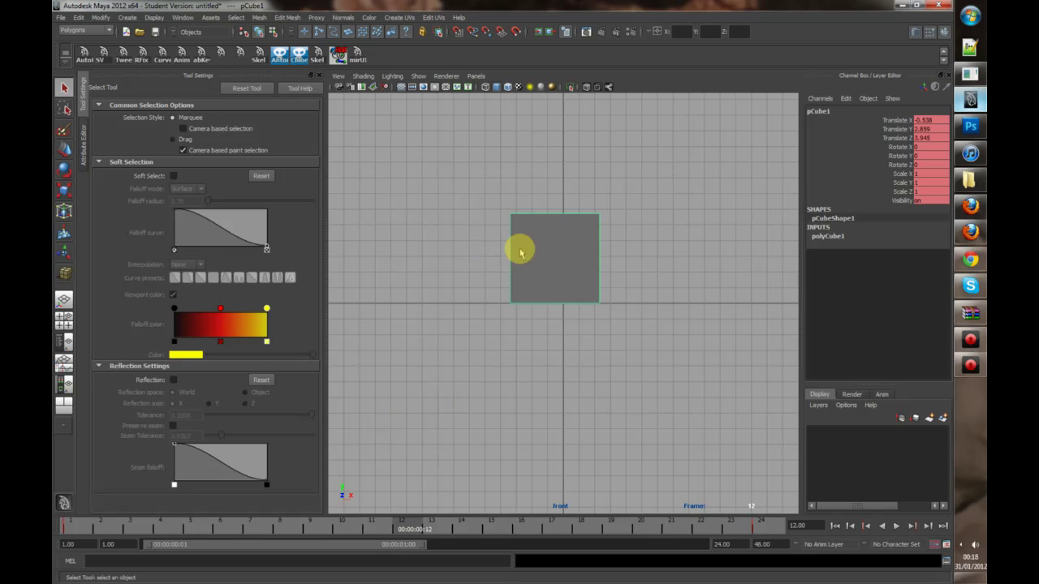
Check pCube1's positions at frames 1 and 24, then open the Graph Editor.
{"action": "left_click", "coordinate": [72, 527]}
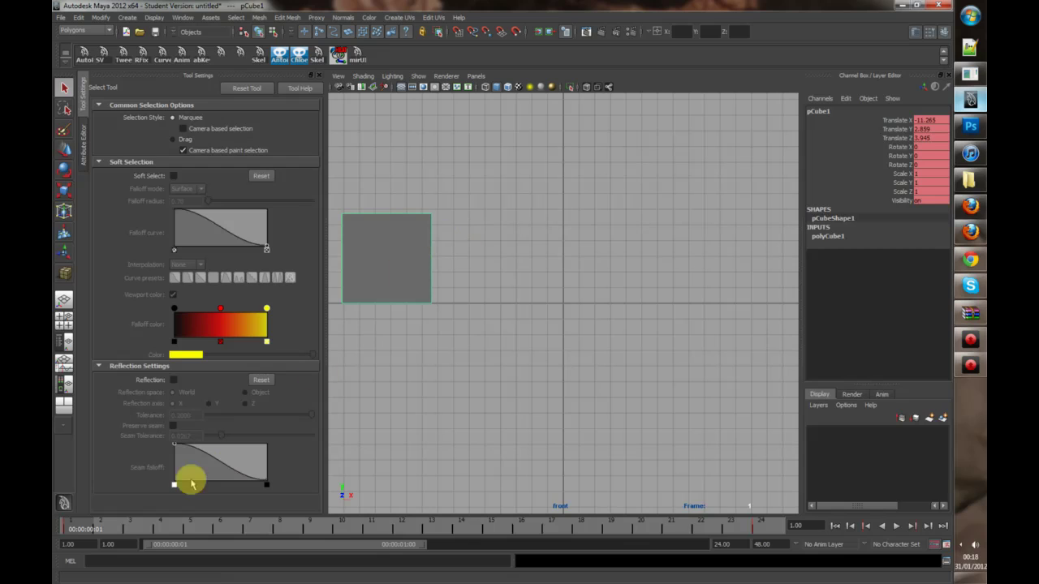
{"action": "left_click", "coordinate": [761, 526]}
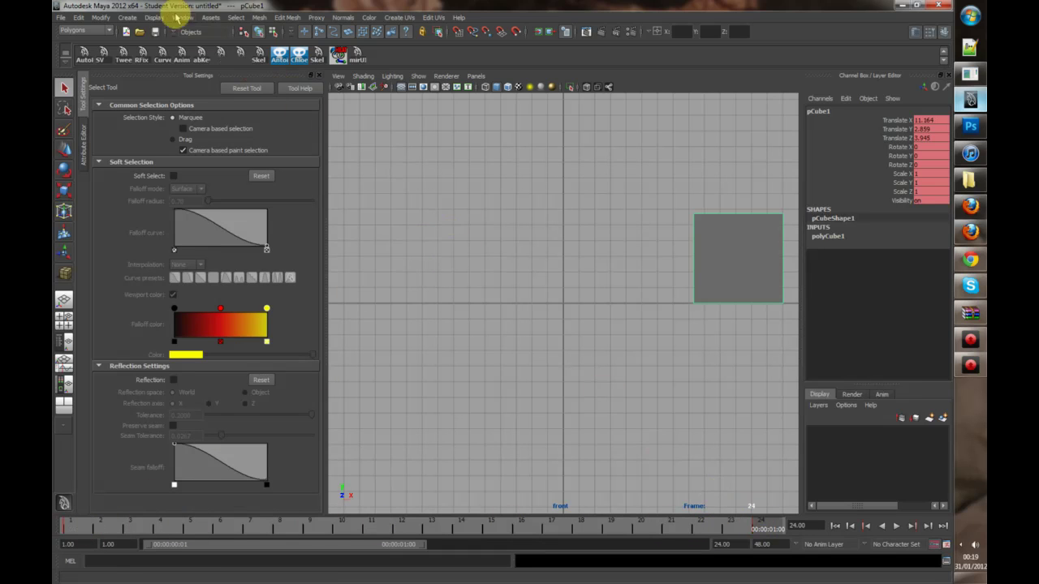
{"action": "left_click", "coordinate": [156, 18]}
{"action": "mouse_move", "coordinate": [182, 17]}
{"action": "mouse_move", "coordinate": [212, 34]}
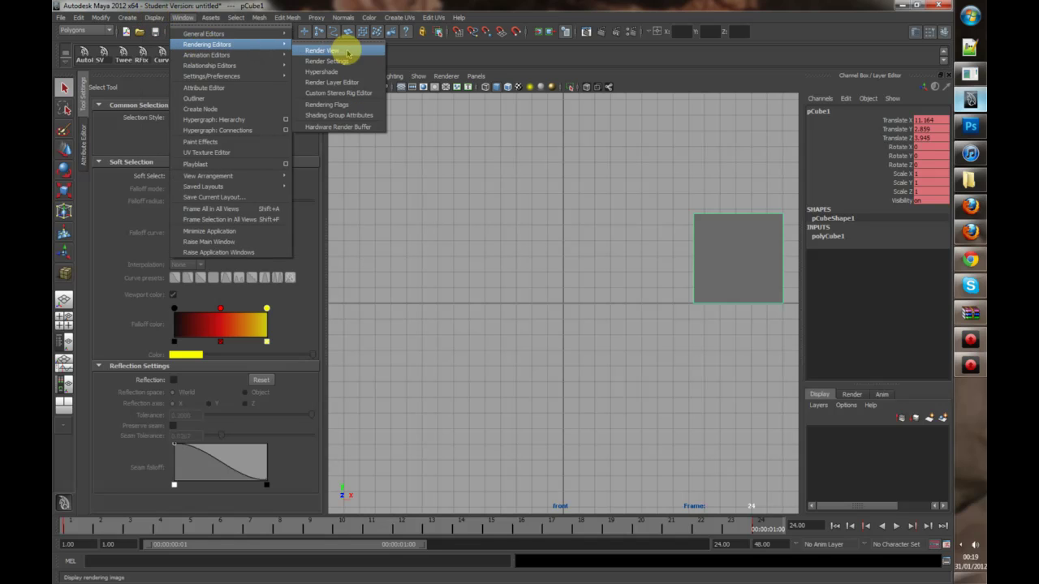
{"action": "mouse_move", "coordinate": [218, 55]}
{"action": "left_click", "coordinate": [332, 59]}
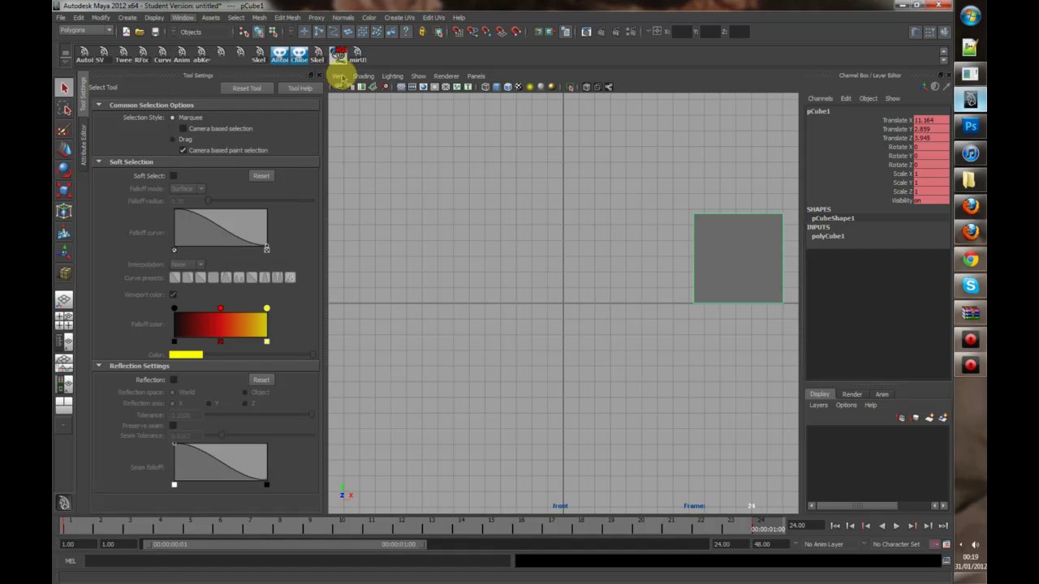
Select the Translate X curve, review frames 12, 1, 24 and 12, then minimize the Graph Editor.
{"action": "left_click", "coordinate": [359, 119]}
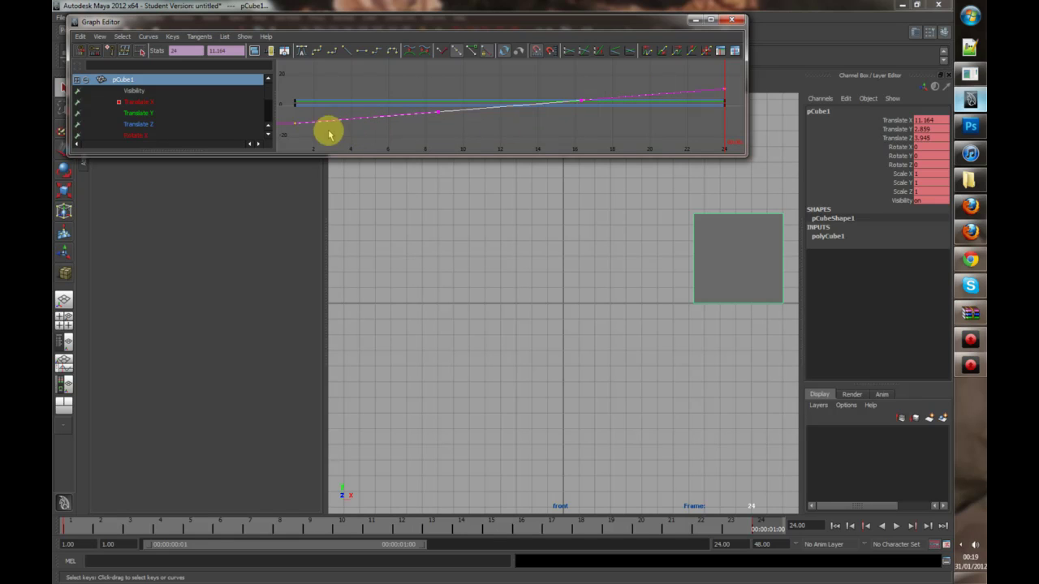
{"action": "left_click", "coordinate": [399, 530]}
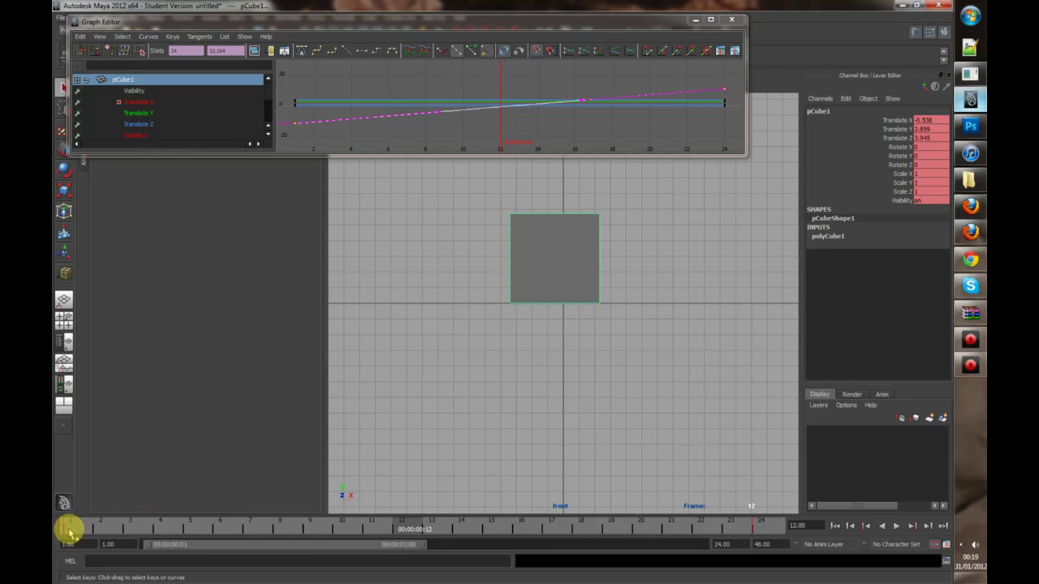
{"action": "left_click", "coordinate": [70, 529]}
{"action": "left_click", "coordinate": [755, 526]}
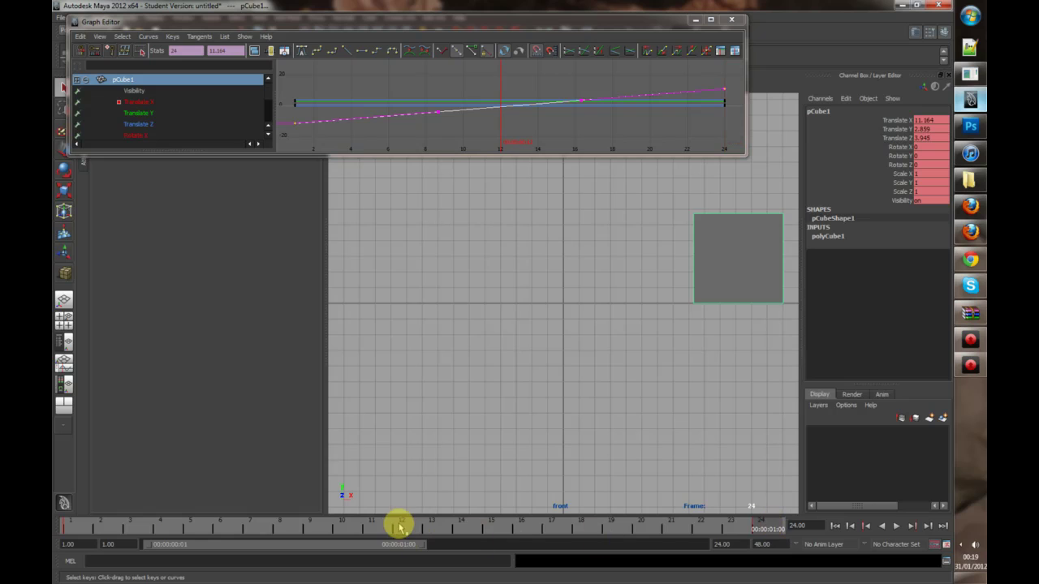
{"action": "left_click", "coordinate": [400, 529]}
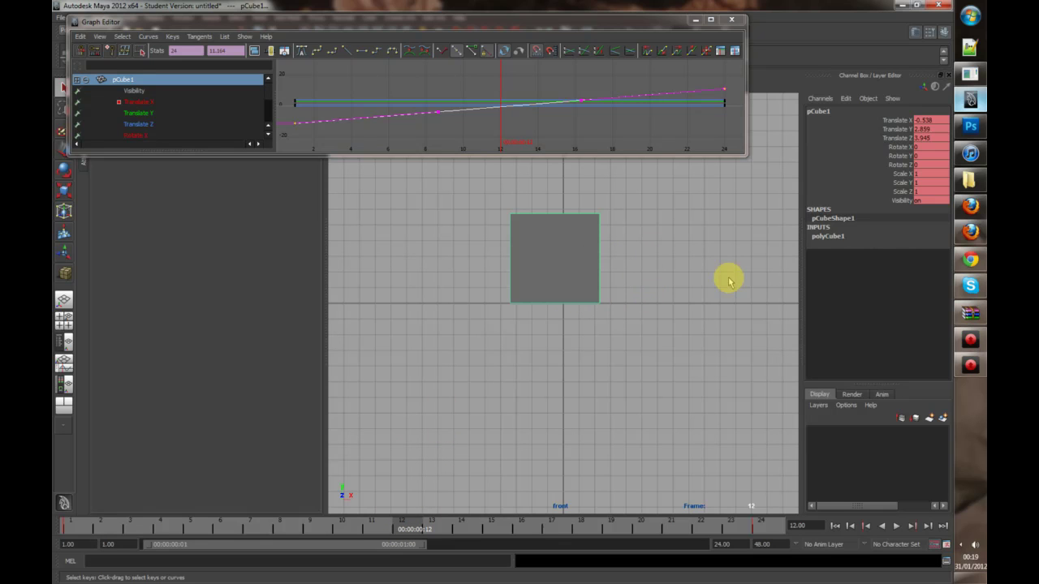
{"action": "left_click", "coordinate": [696, 19]}
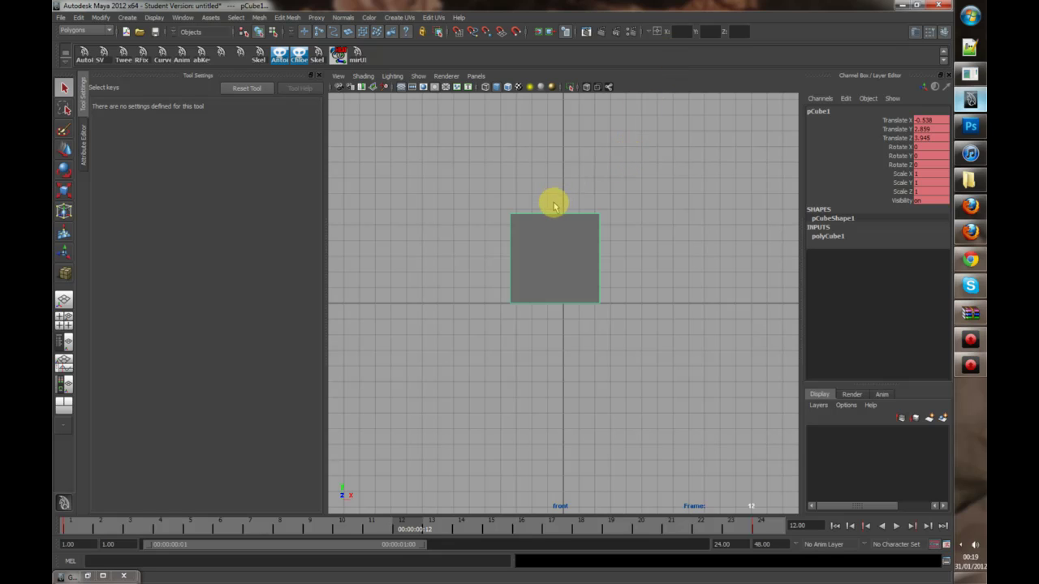
Fix the MEL command's capital A so it reads tweenMachine; and select the whole command.
{"action": "left_click", "coordinate": [224, 558]}
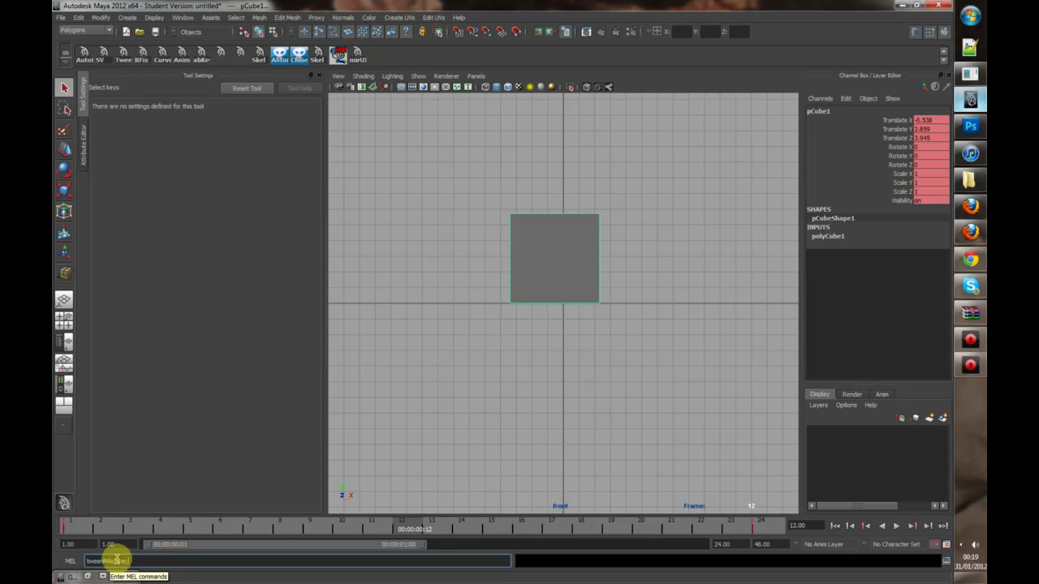
{"action": "left_click_drag", "start_coordinate": [113, 561], "coordinate": [108, 561]}
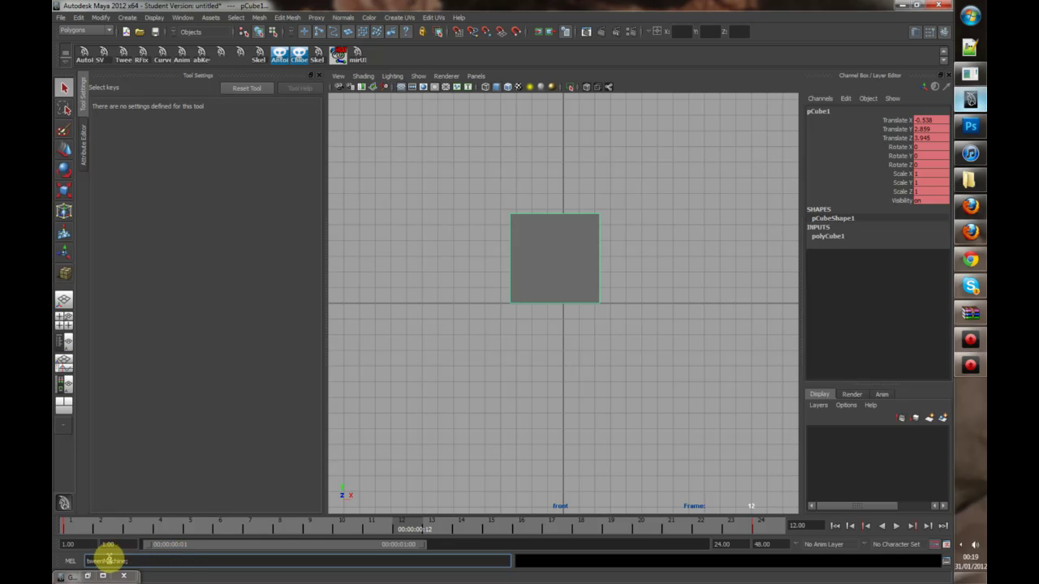
{"action": "left_click", "coordinate": [160, 560]}
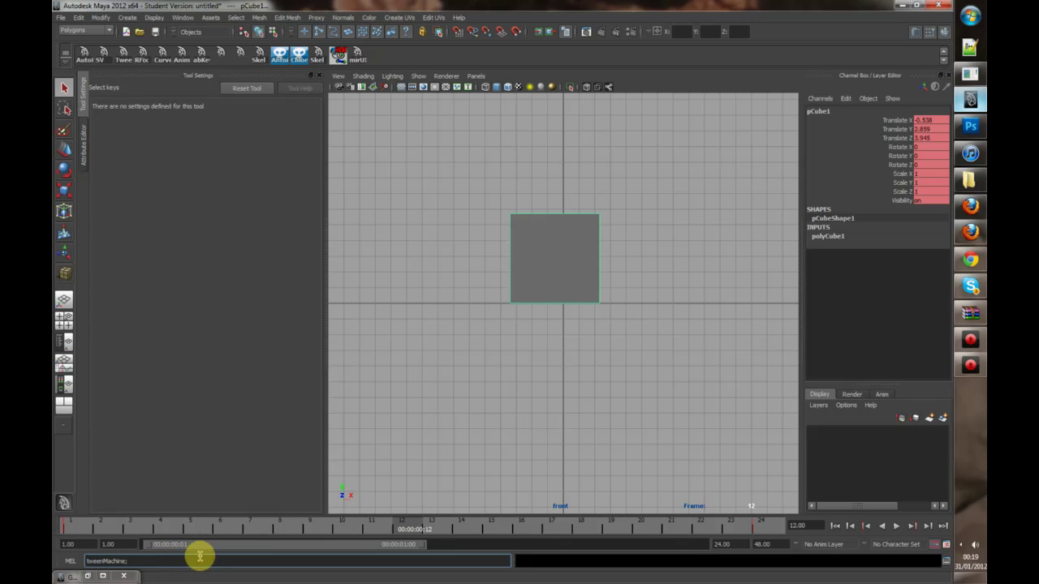
{"action": "left_click_drag", "start_coordinate": [199, 558], "coordinate": [87, 560]}
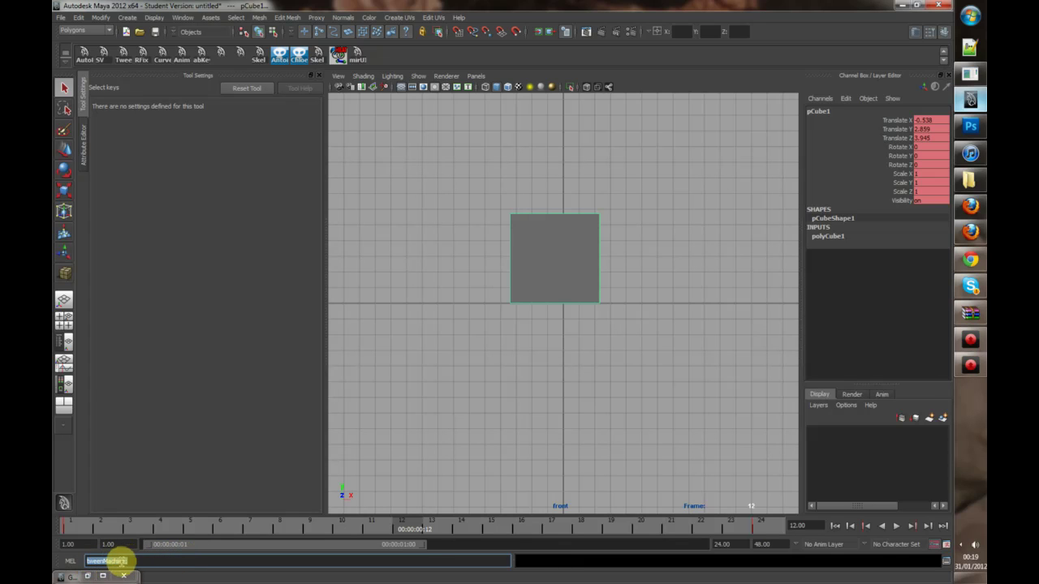
Drag tweenMachine; onto the shelf as a MEL button and open its Shelf Editor settings.
{"action": "middle_click_drag", "start_coordinate": [108, 560], "coordinate": [390, 59]}
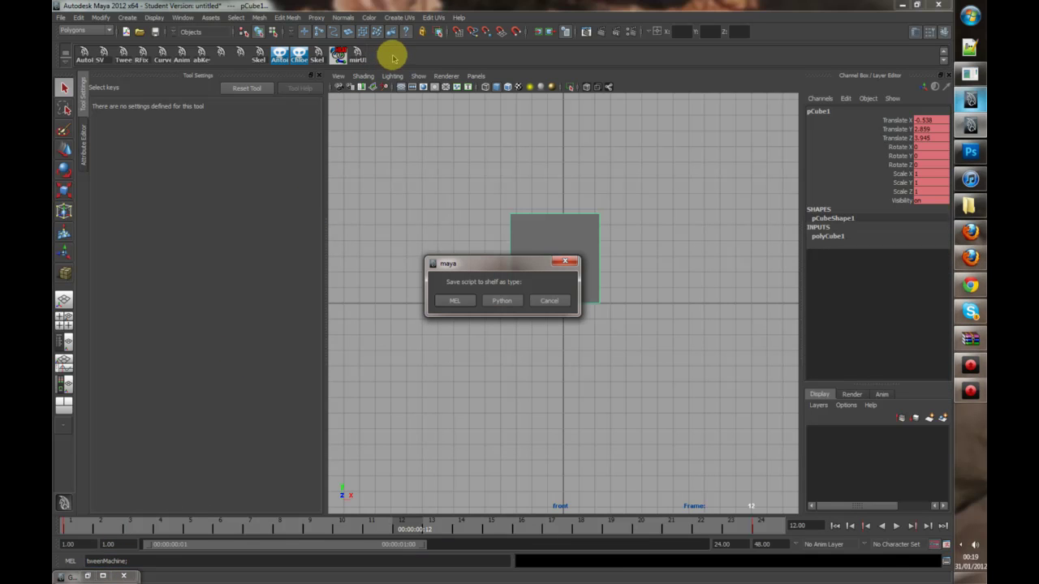
{"action": "left_click", "coordinate": [454, 301]}
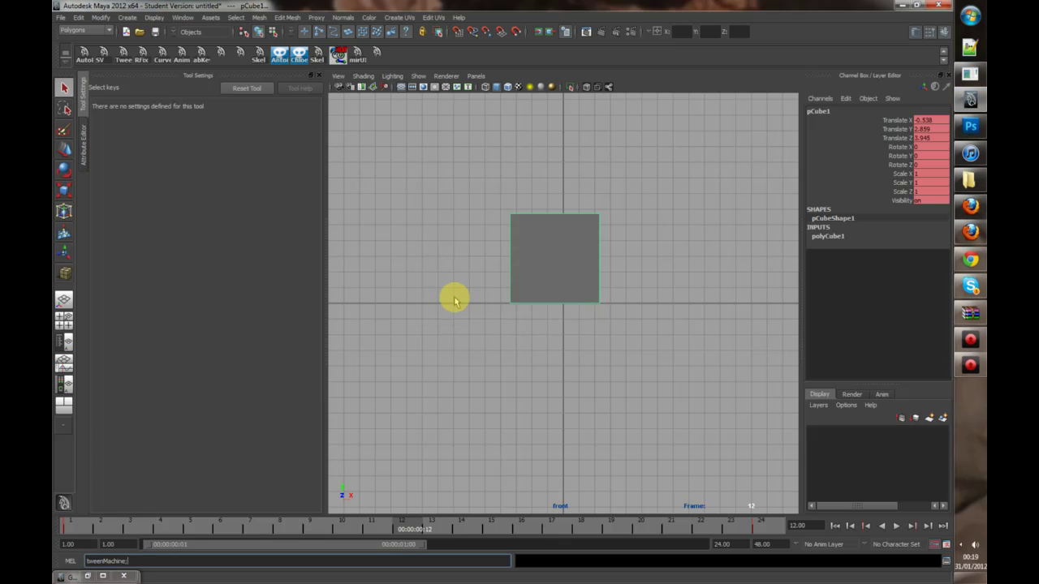
{"action": "right_click", "coordinate": [378, 51]}
{"action": "left_click", "coordinate": [405, 70]}
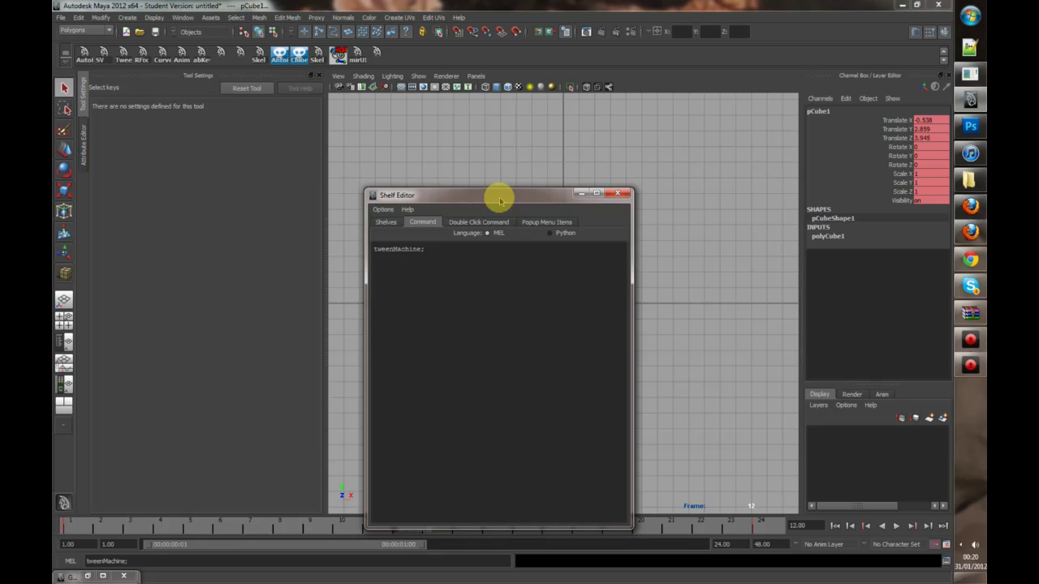
{"action": "left_click_drag", "start_coordinate": [494, 202], "coordinate": [673, 107]}
{"action": "left_click", "coordinate": [574, 129]}
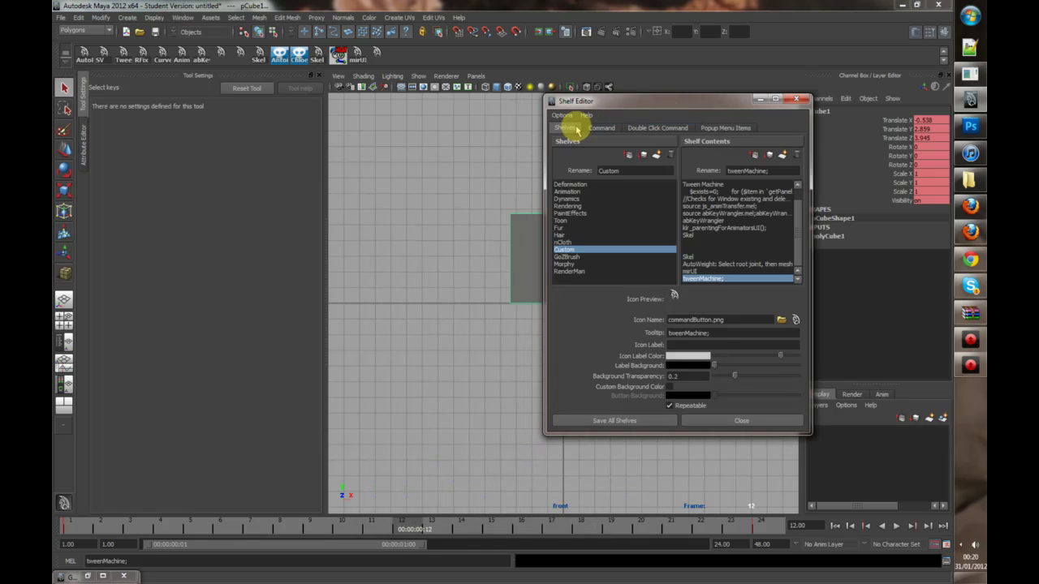
Set the shelf button's icon to tweenMachine.xpm.
{"action": "left_click", "coordinate": [782, 321]}
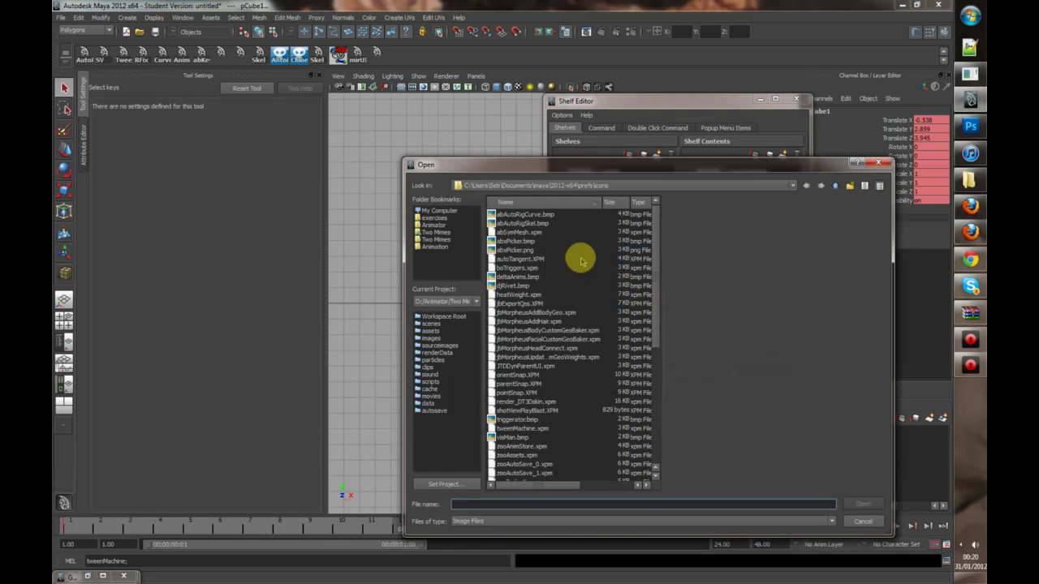
{"action": "left_click", "coordinate": [534, 250]}
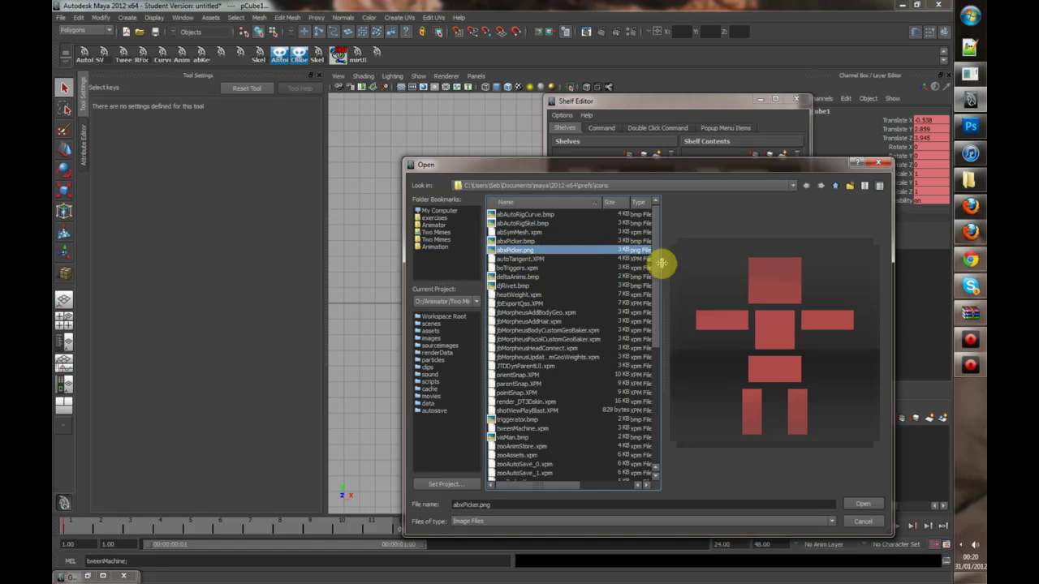
{"action": "left_click", "coordinate": [971, 313]}
{"action": "left_click", "coordinate": [971, 313]}
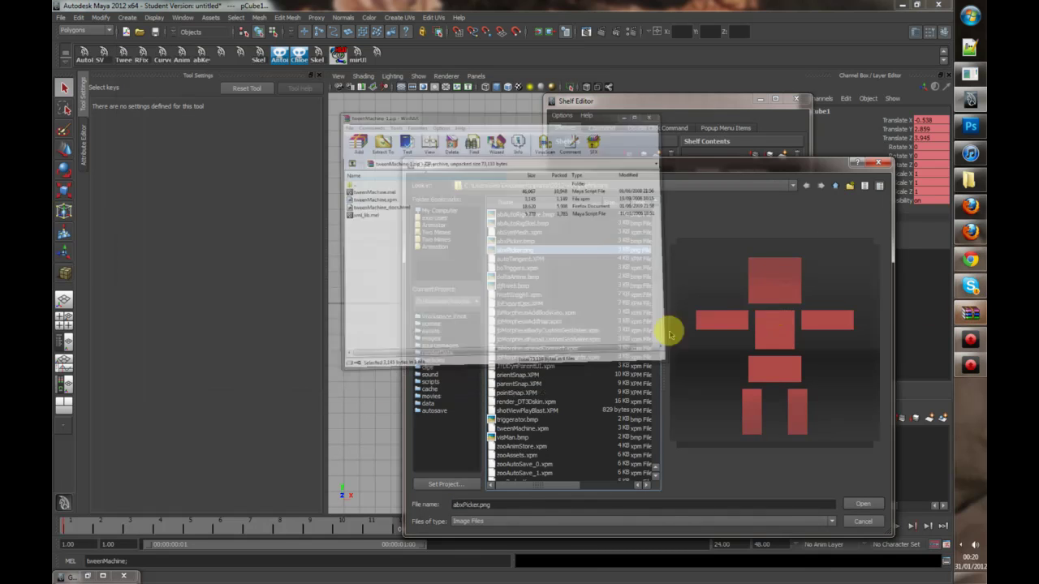
{"action": "left_click", "coordinate": [572, 343]}
{"action": "scroll", "coordinate": [569, 347], "scroll_direction": "down", "scroll_amount": 5}
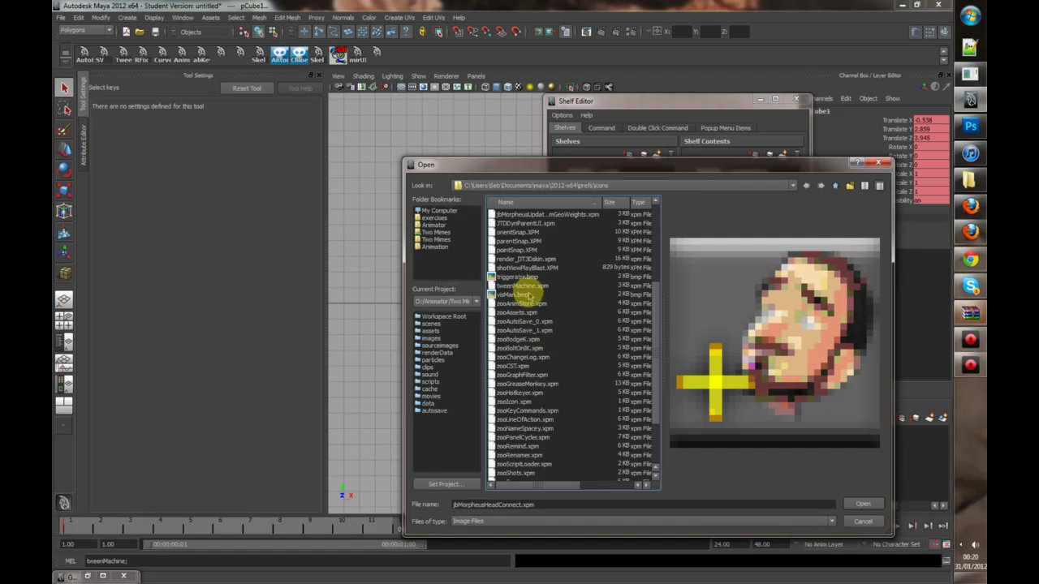
{"action": "left_click", "coordinate": [528, 287]}
{"action": "left_click", "coordinate": [862, 504]}
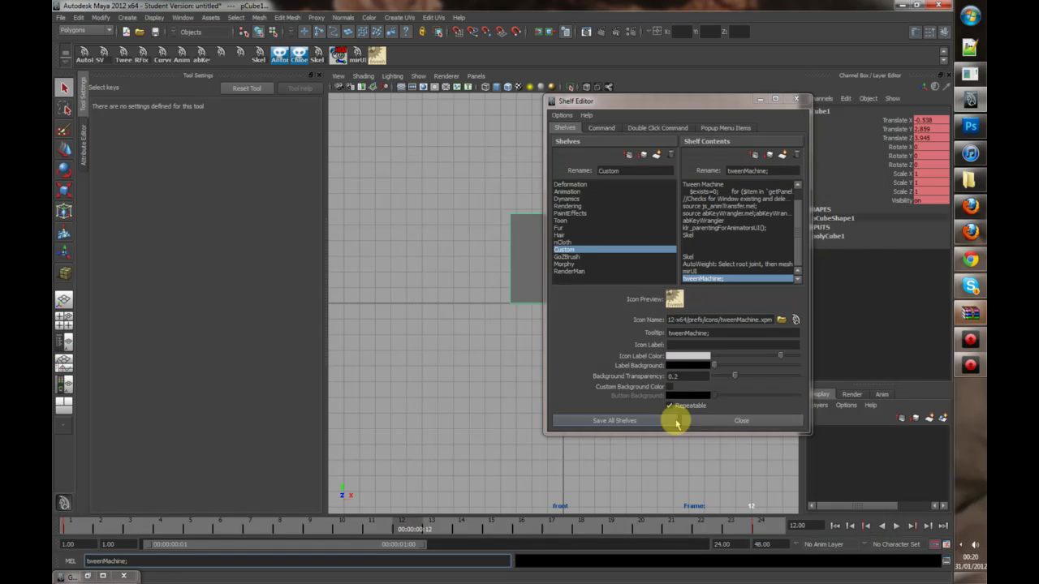
Change the button's icon label to TM and save all shelves.
{"action": "left_click", "coordinate": [717, 344]}
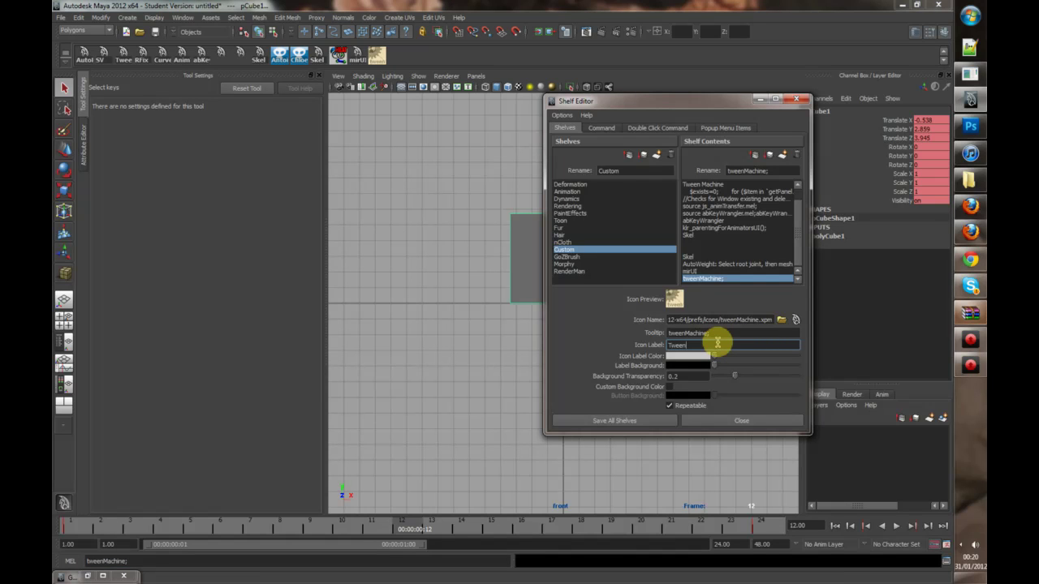
{"action": "left_click_drag", "start_coordinate": [724, 345], "coordinate": [609, 349]}
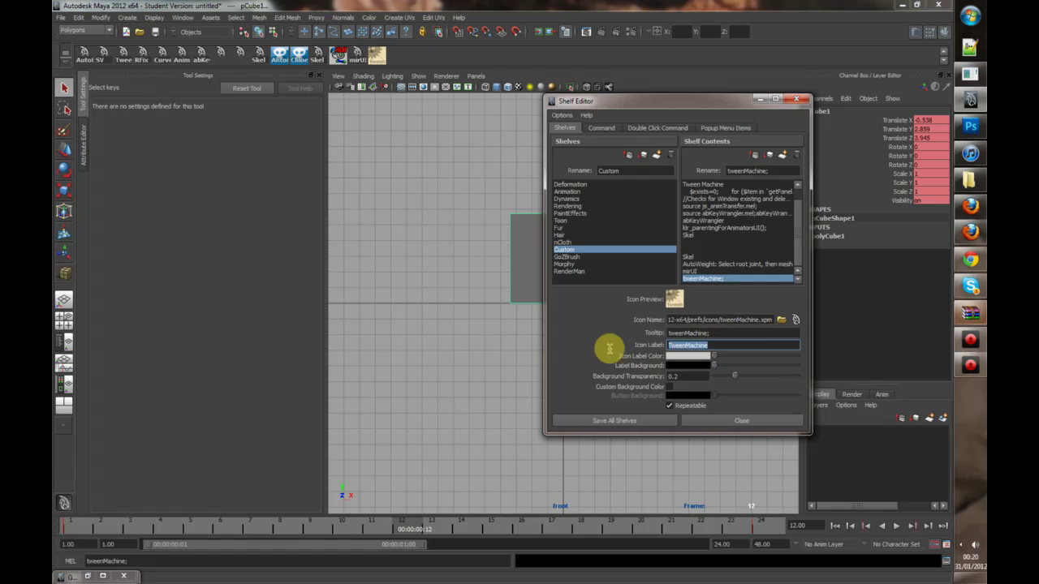
{"action": "type", "text": "TM"}
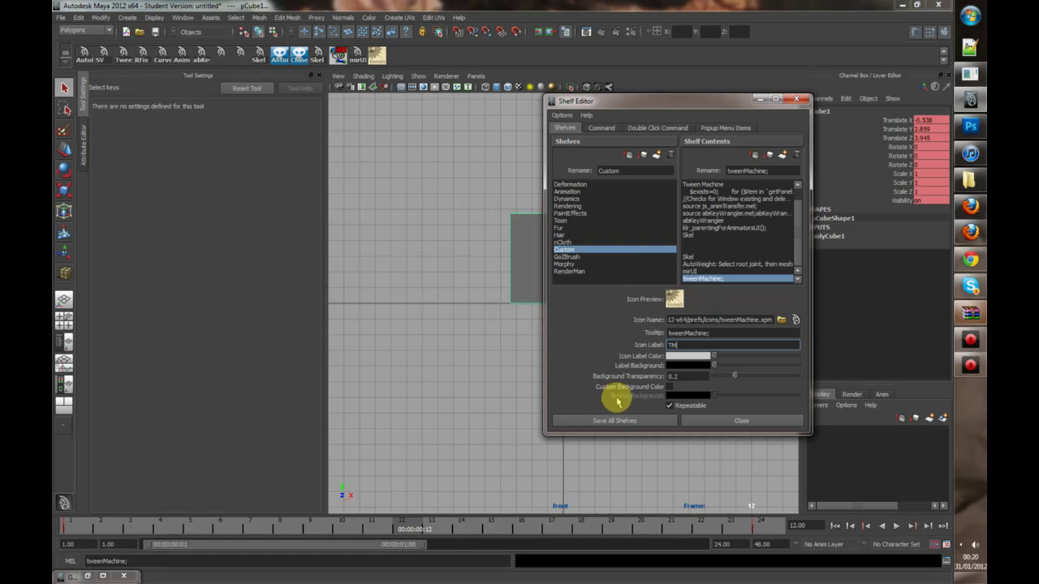
{"action": "left_click", "coordinate": [618, 420]}
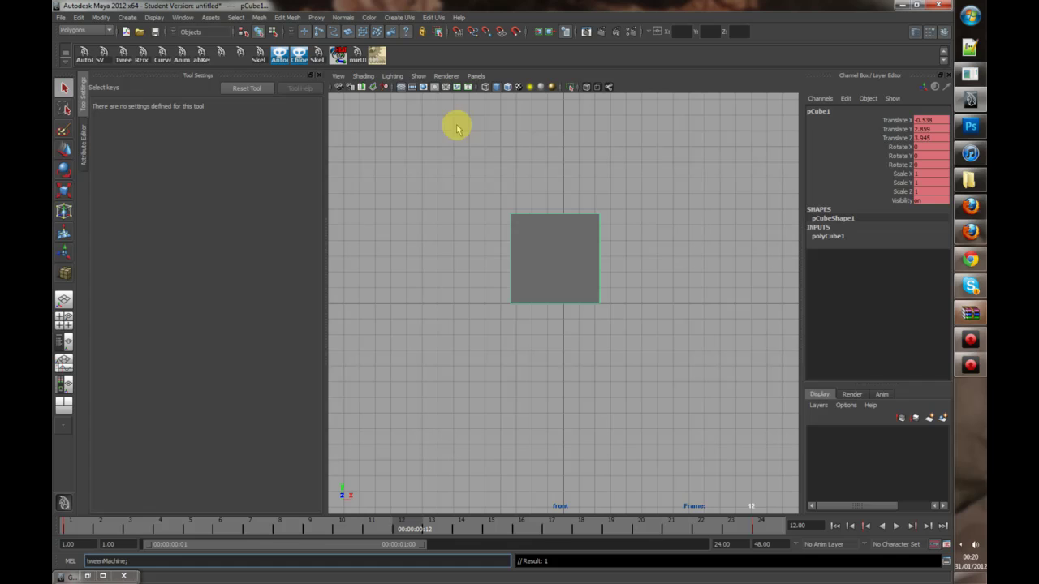
Launch tweenMachine from the TM shelf button, reposition and widen its window, and select pCube1.
{"action": "left_click", "coordinate": [377, 57]}
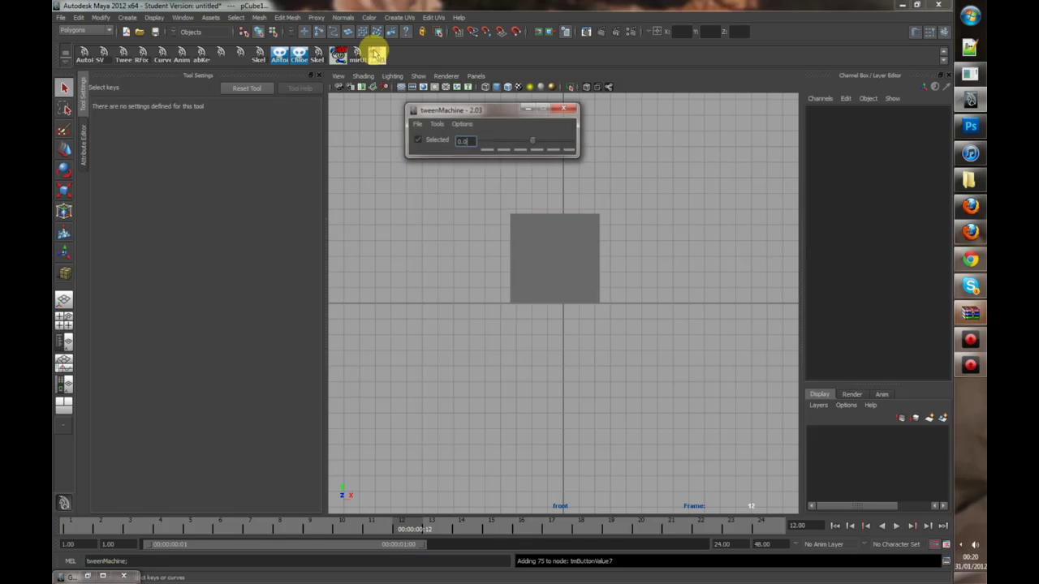
{"action": "left_click_drag", "start_coordinate": [477, 111], "coordinate": [448, 141]}
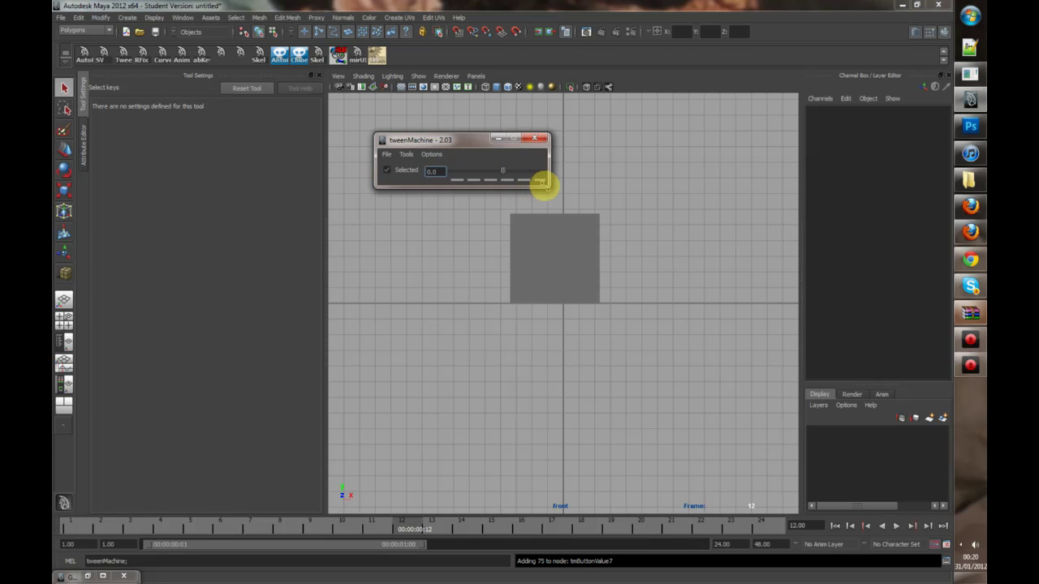
{"action": "left_click_drag", "start_coordinate": [543, 183], "coordinate": [577, 184]}
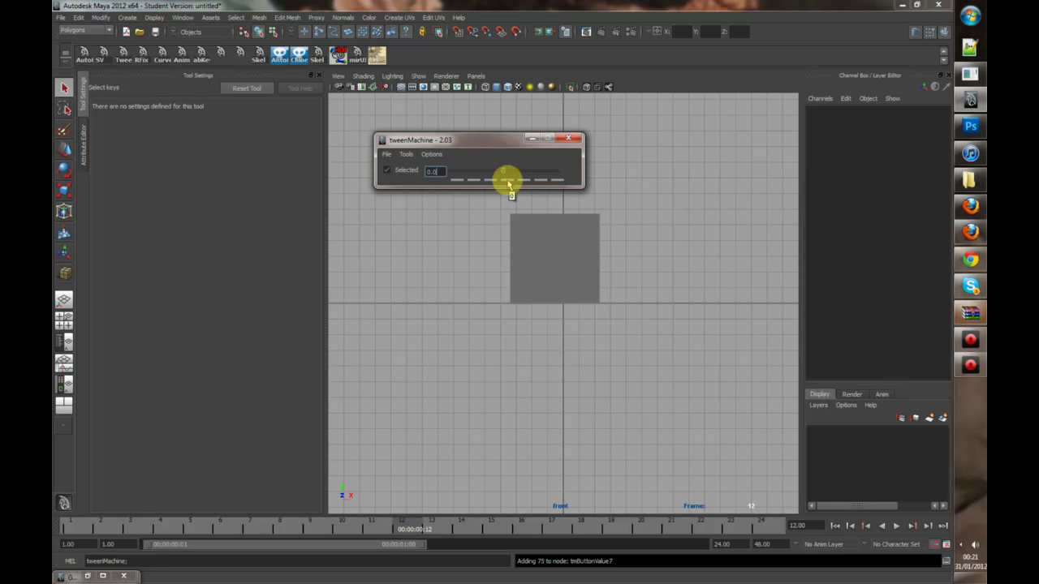
{"action": "left_click", "coordinate": [535, 244]}
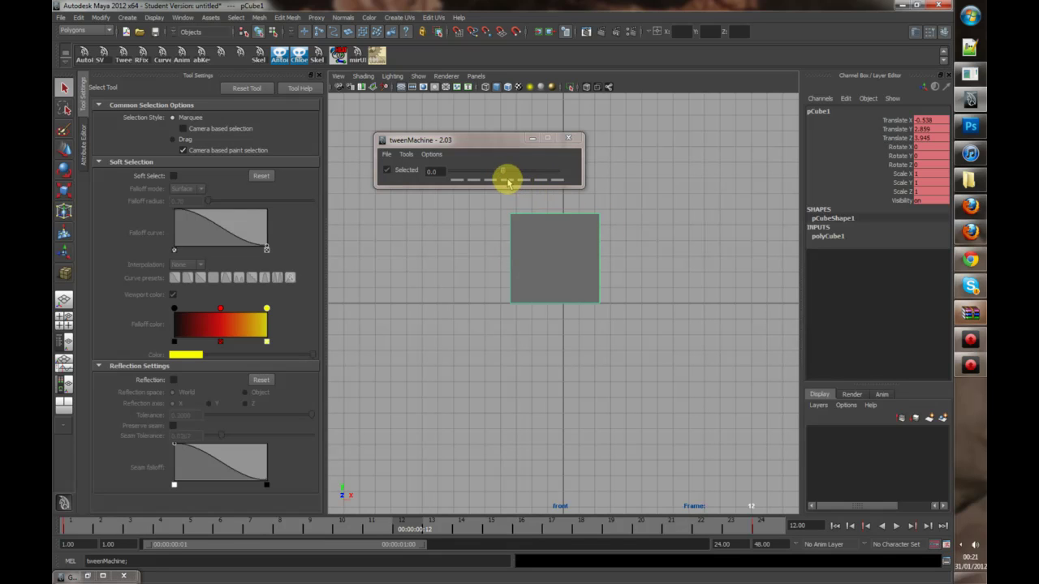
Step pCube1's frame 12 in-between through tweenMachine presets, ending at 75 (Translate X 8.361).
{"action": "left_click", "coordinate": [508, 182]}
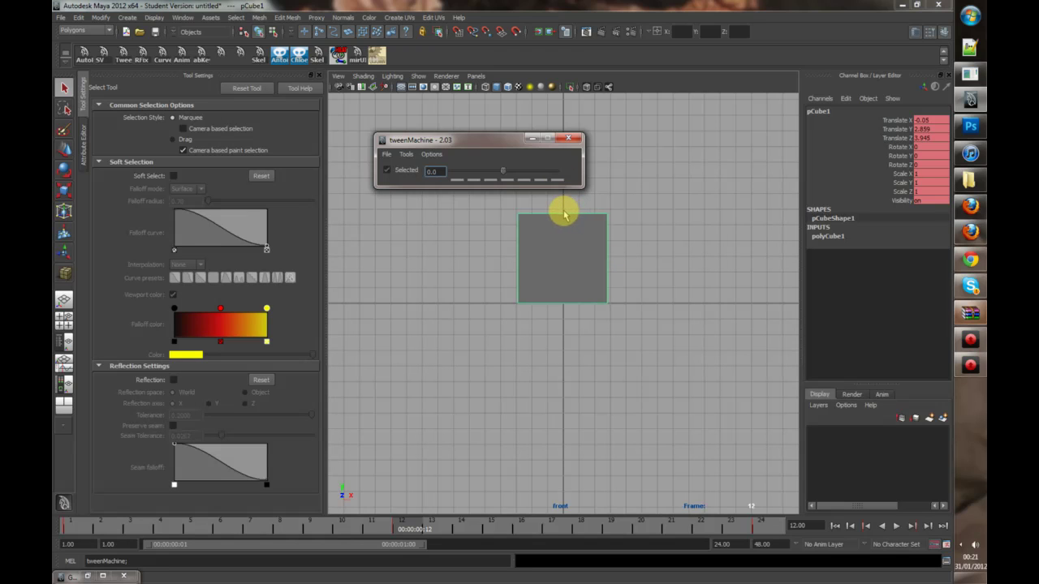
{"action": "left_click", "coordinate": [522, 180]}
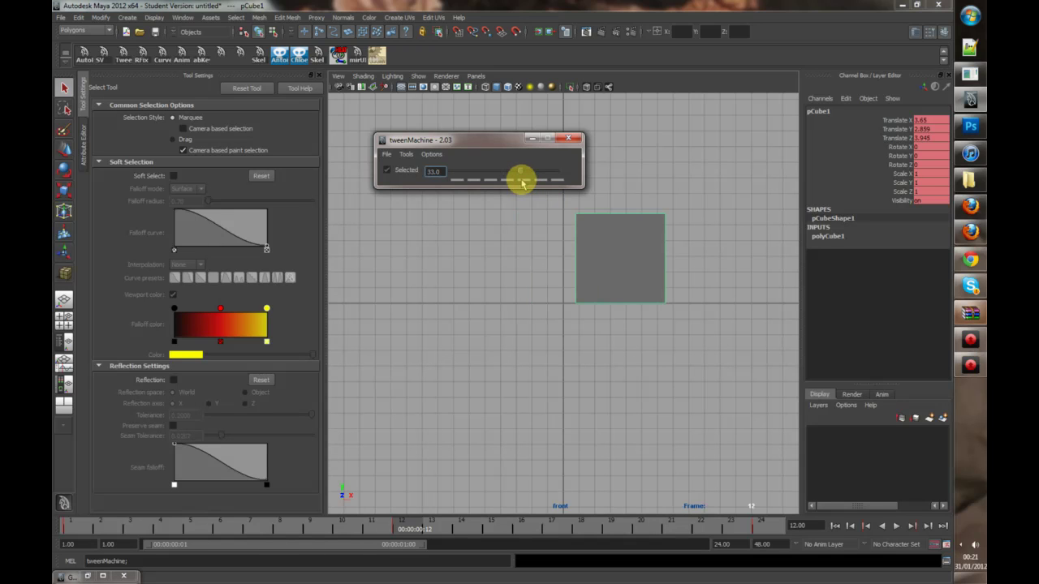
{"action": "left_click", "coordinate": [542, 180]}
{"action": "left_click", "coordinate": [559, 181]}
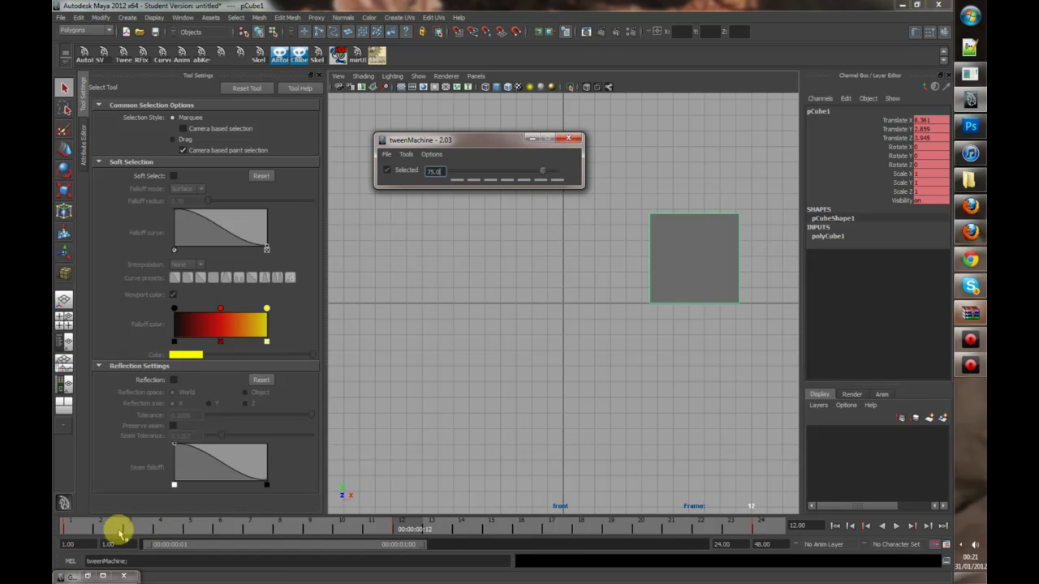
Play the animation from frame 1 to check the tween, then return to frame 12.
{"action": "left_click", "coordinate": [70, 529]}
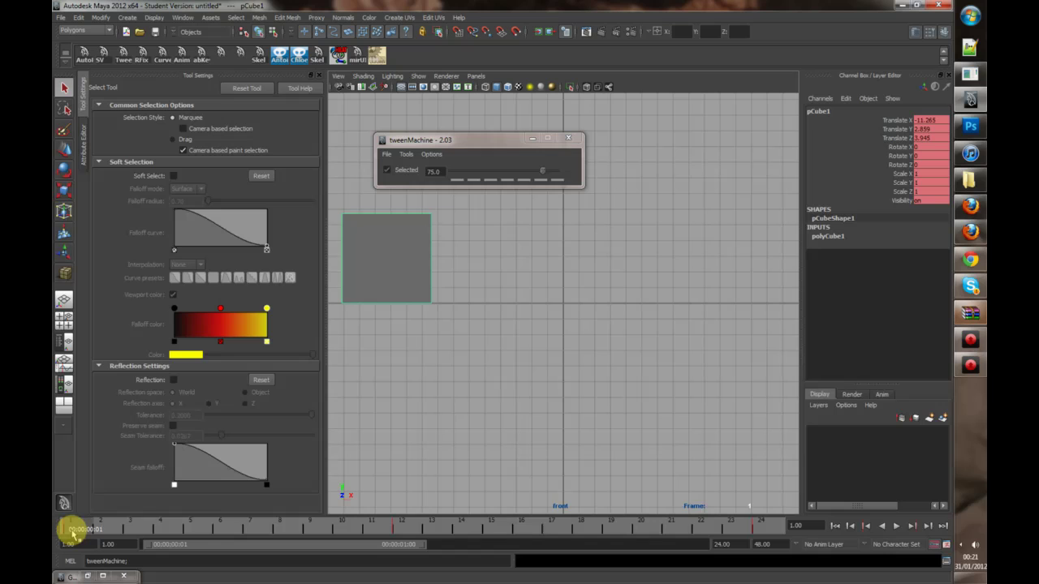
{"action": "key", "text": "alt+v"}
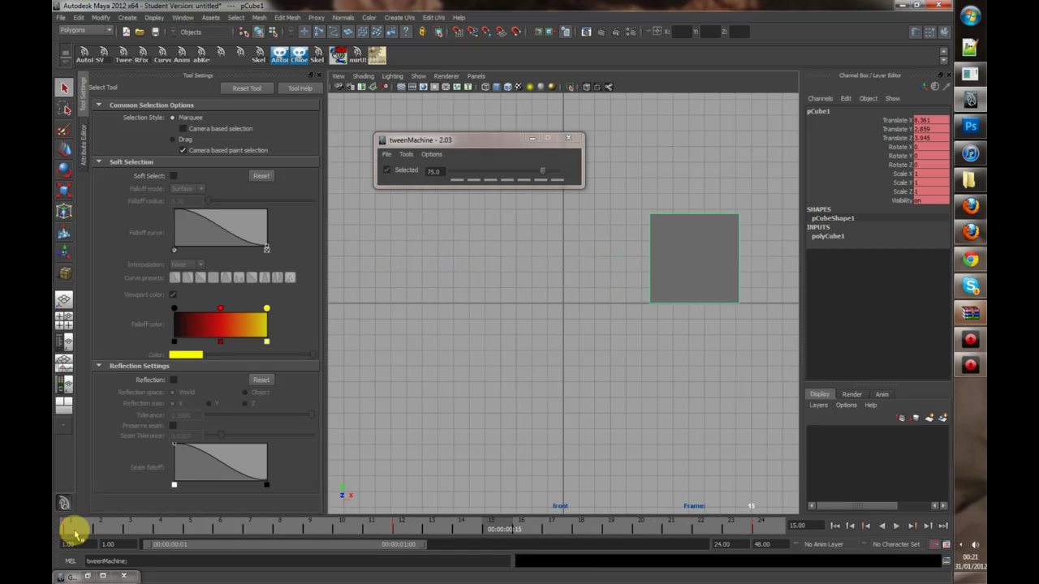
{"action": "left_click", "coordinate": [398, 528]}
Set the frame 12 key's tangents to Auto from the time slider menu.
{"action": "right_click", "coordinate": [406, 525]}
{"action": "mouse_move", "coordinate": [443, 456]}
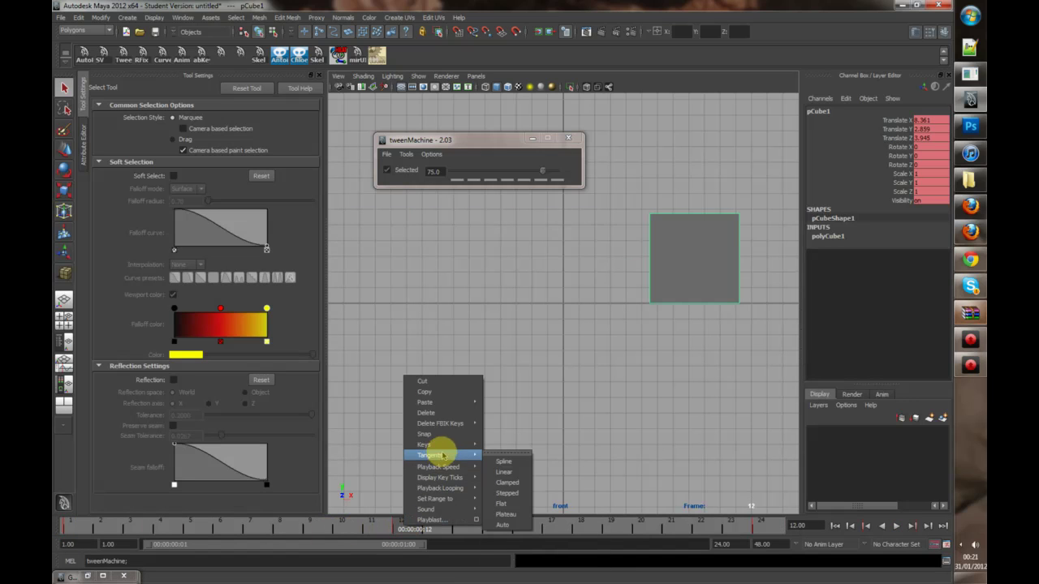
{"action": "left_click", "coordinate": [503, 525]}
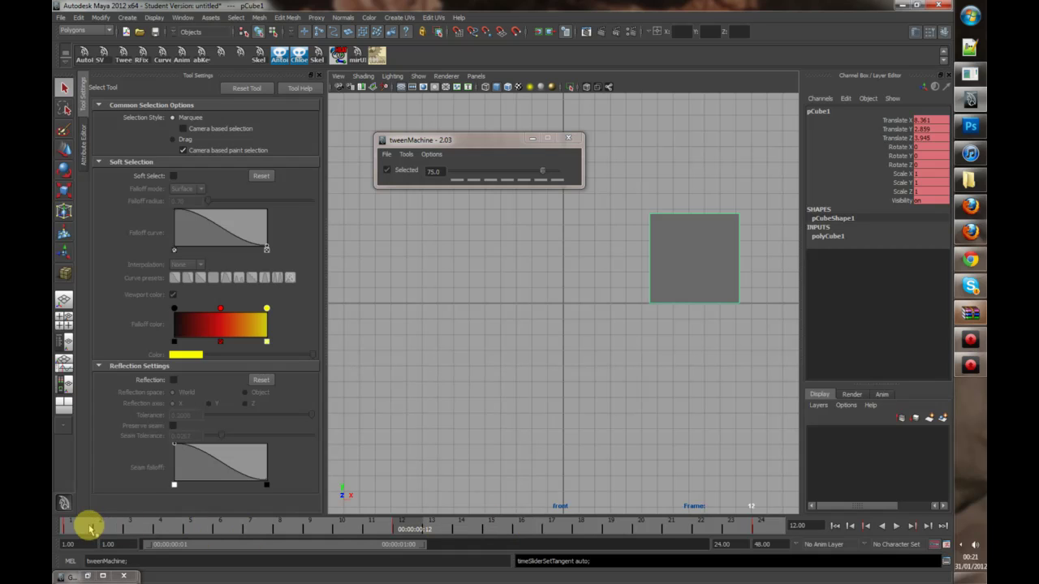
Play back and scrub pCube1's motion, finishing back at frame 12.
{"action": "key", "text": "alt+v"}
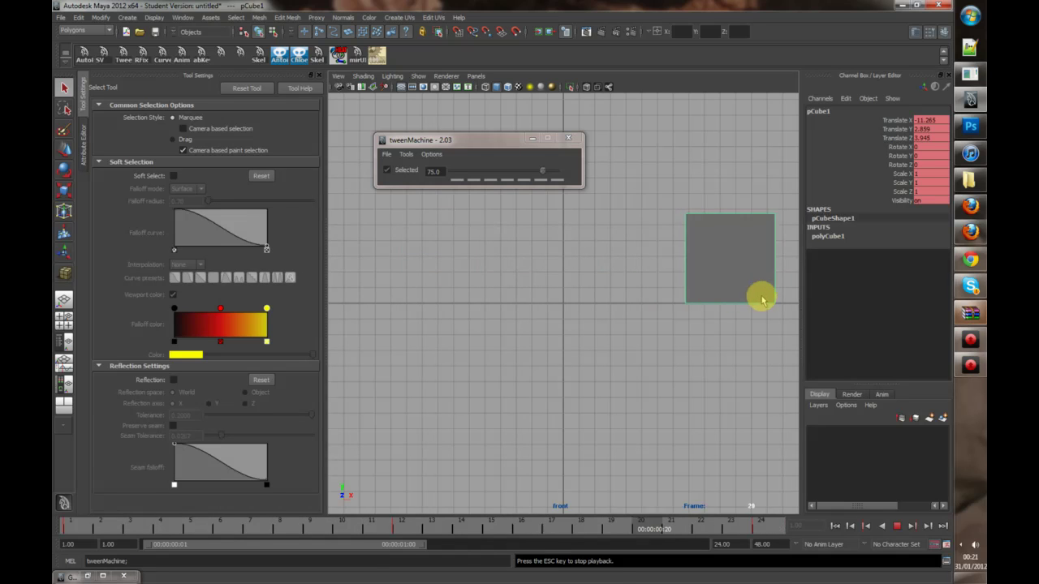
{"action": "key", "text": "Escape"}
{"action": "left_click", "coordinate": [398, 529]}
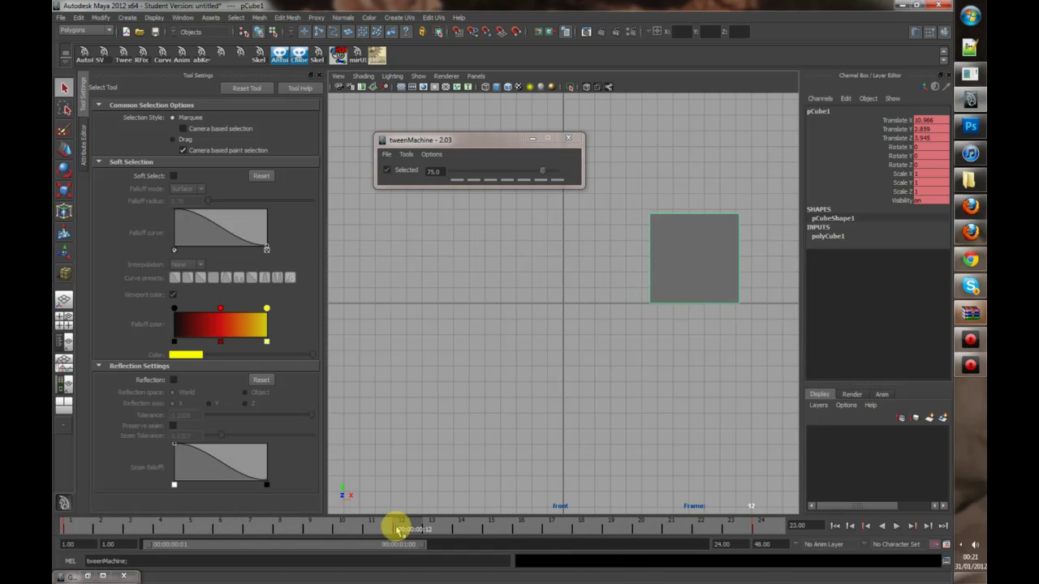
{"action": "left_click_drag", "start_coordinate": [398, 530], "coordinate": [759, 519]}
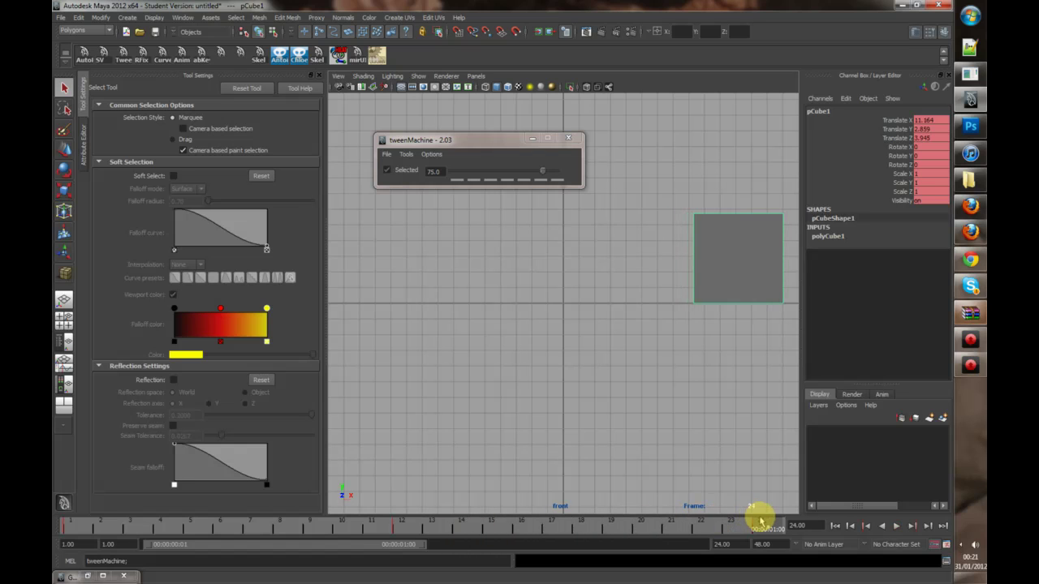
{"action": "key", "text": "alt+v"}
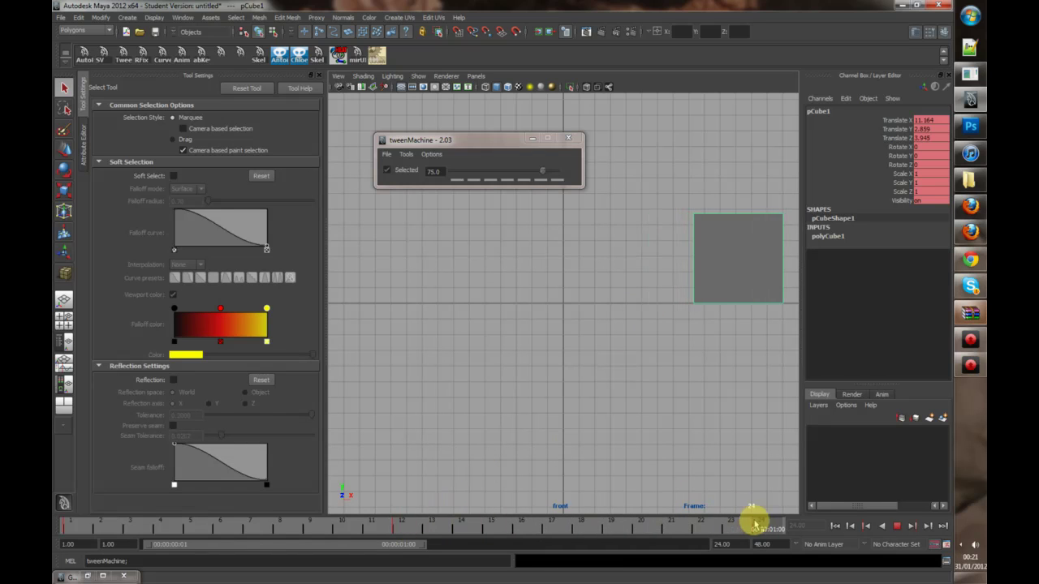
{"action": "left_click_drag", "start_coordinate": [364, 528], "coordinate": [399, 528]}
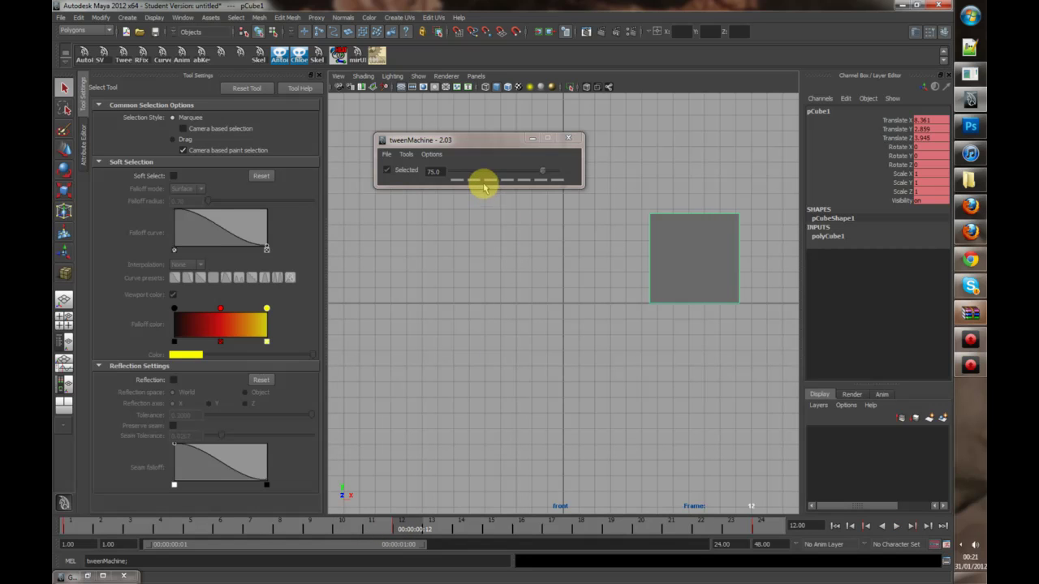
Apply the -75.0 tweenMachine preset at frame 12, moving the cube to Translate X -8.461.
{"action": "left_click", "coordinate": [73, 529]}
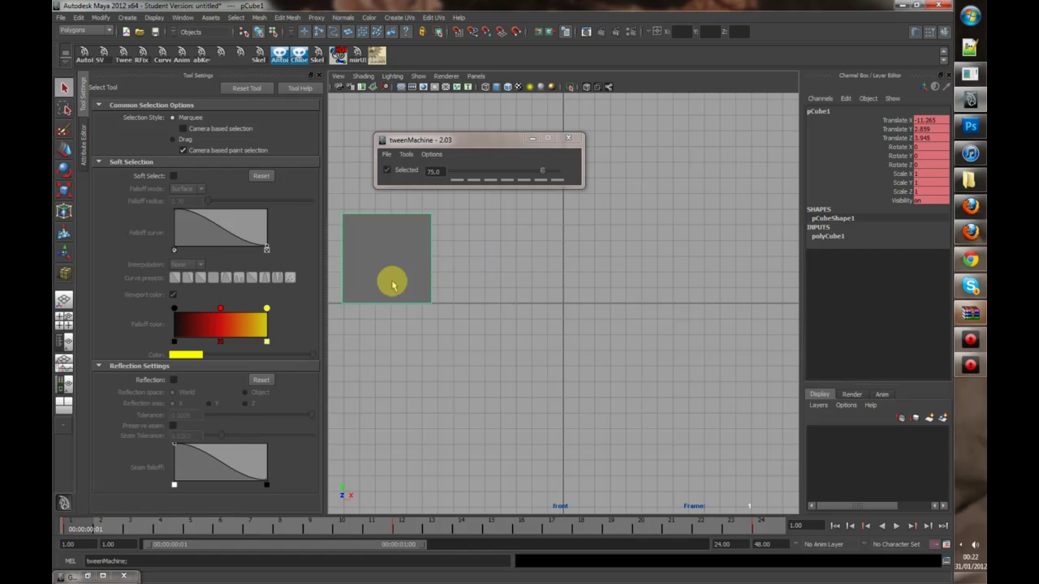
{"action": "left_click", "coordinate": [400, 526]}
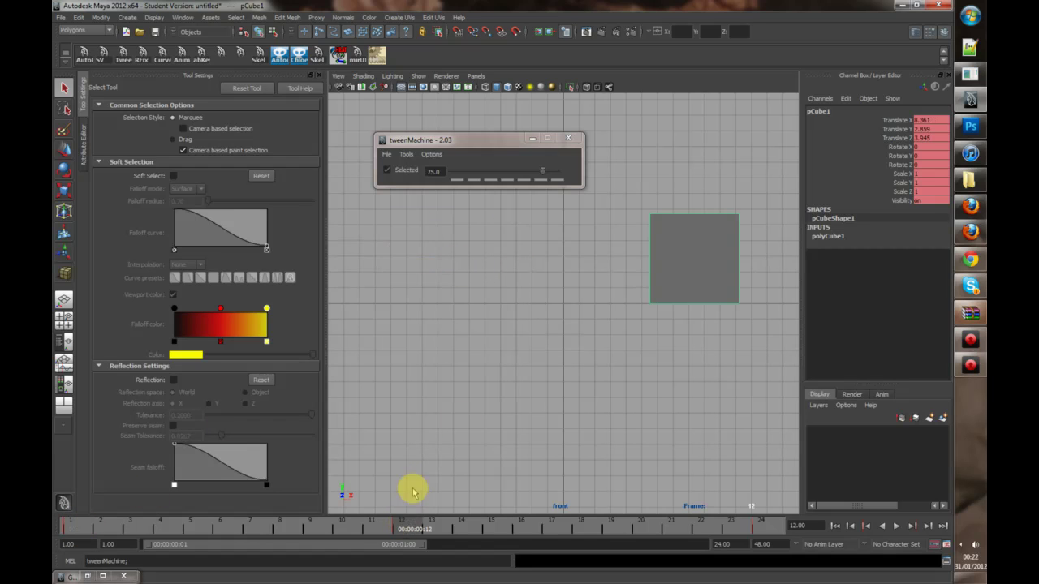
{"action": "left_click", "coordinate": [460, 181]}
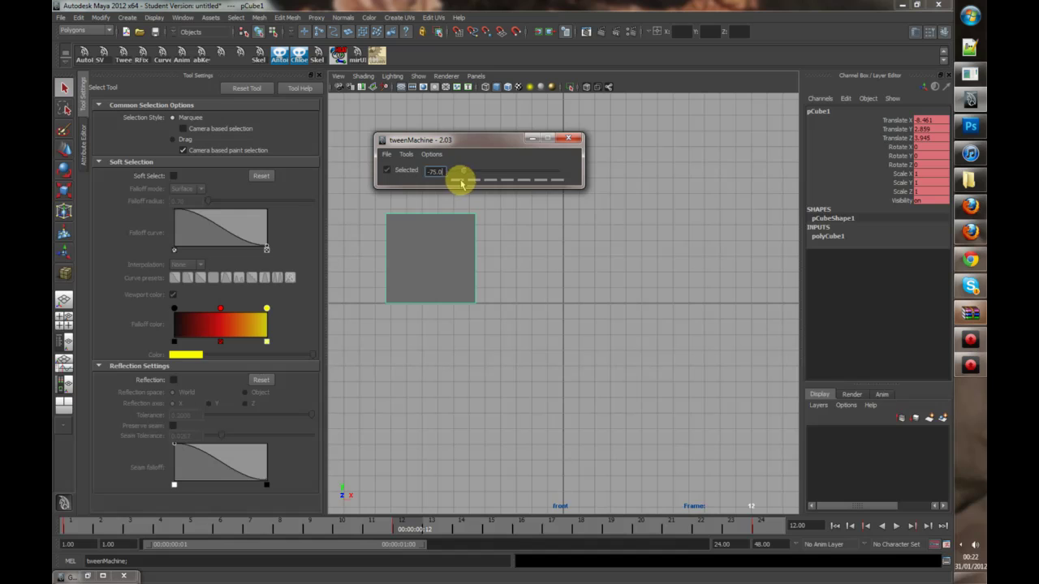
Play back the revised animation from frame 1, then return to frame 12.
{"action": "left_click", "coordinate": [71, 528]}
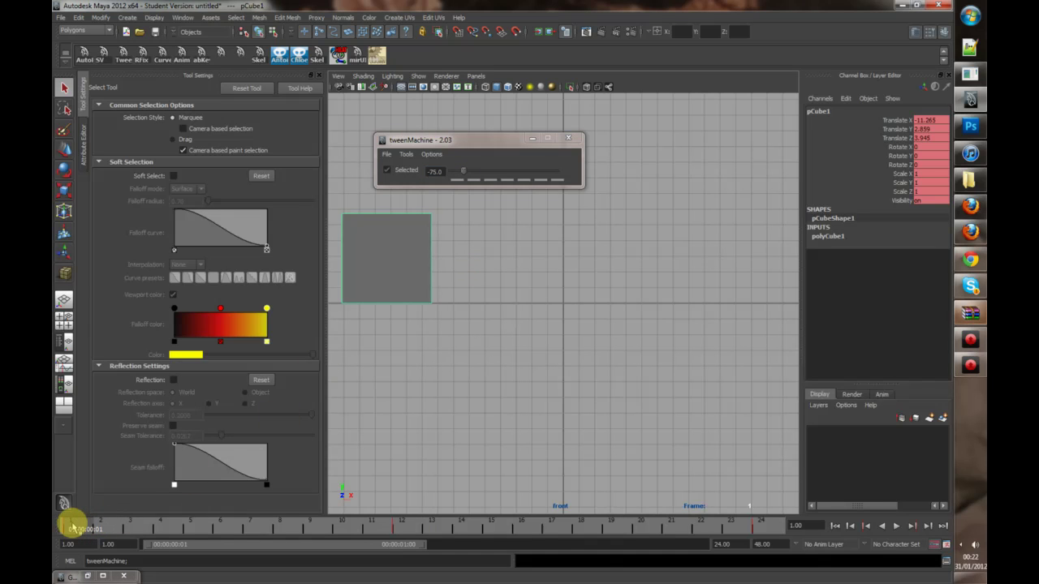
{"action": "key", "text": "alt+v"}
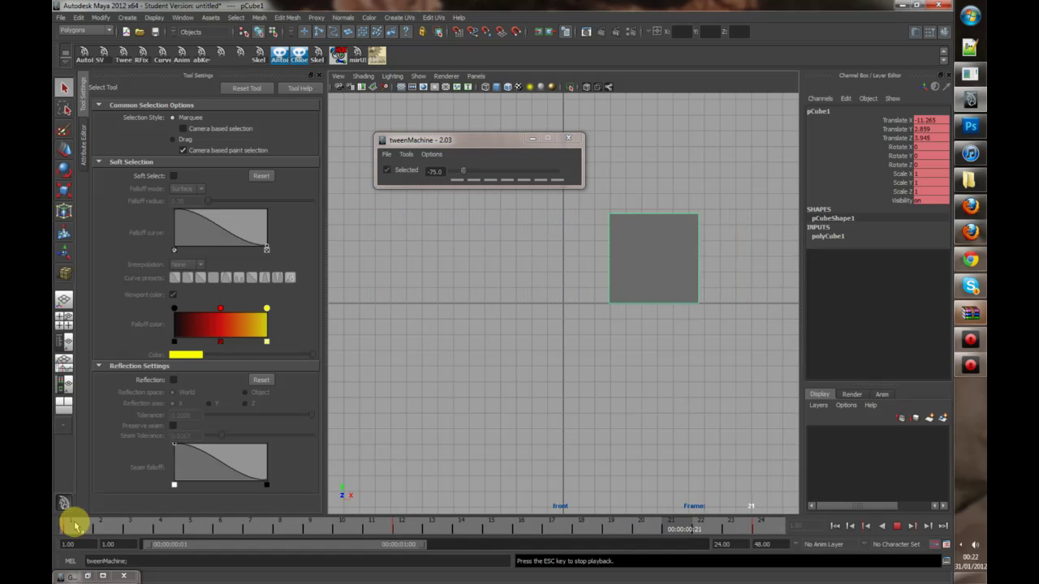
{"action": "left_click", "coordinate": [394, 528]}
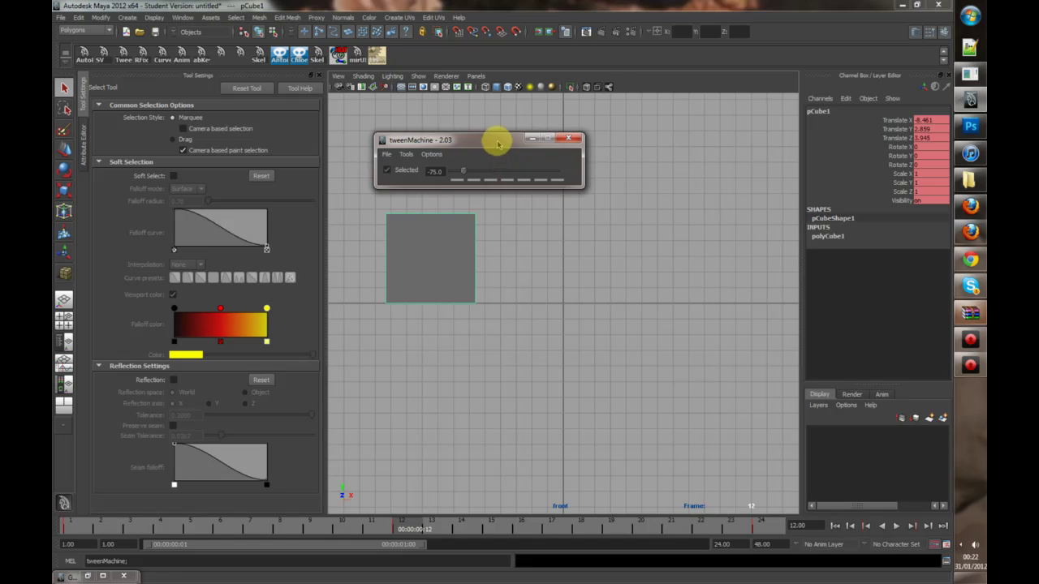
Move the tweenMachine window slightly up and to the left over the viewport.
{"action": "mouse_move", "coordinate": [494, 139]}
{"action": "left_mouse_down"}
{"action": "mouse_move", "coordinate": [480, 121]}
{"action": "mouse_move", "coordinate": [479, 155]}
{"action": "mouse_move", "coordinate": [478, 128]}
{"action": "left_mouse_up"}
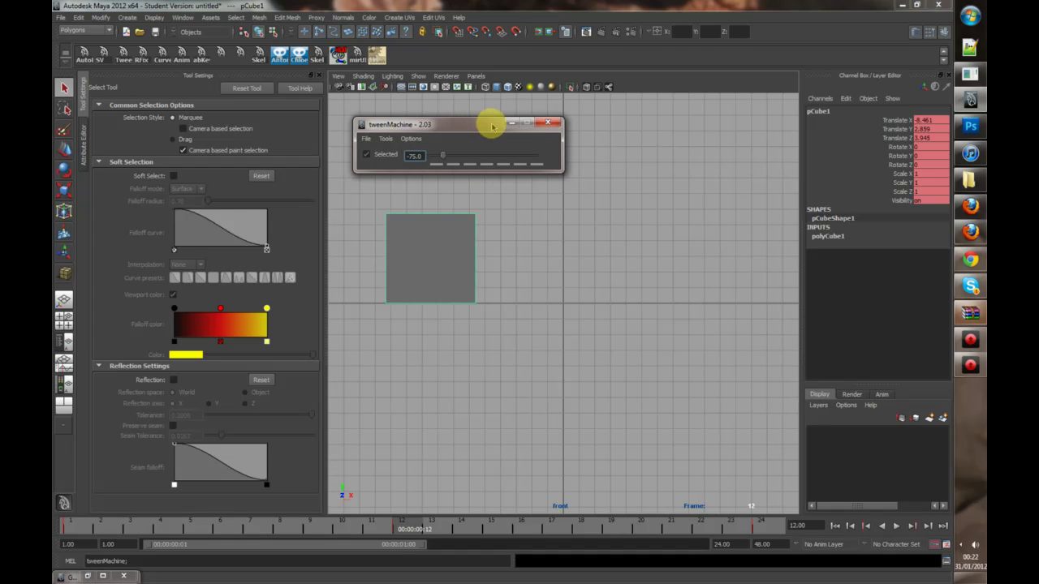